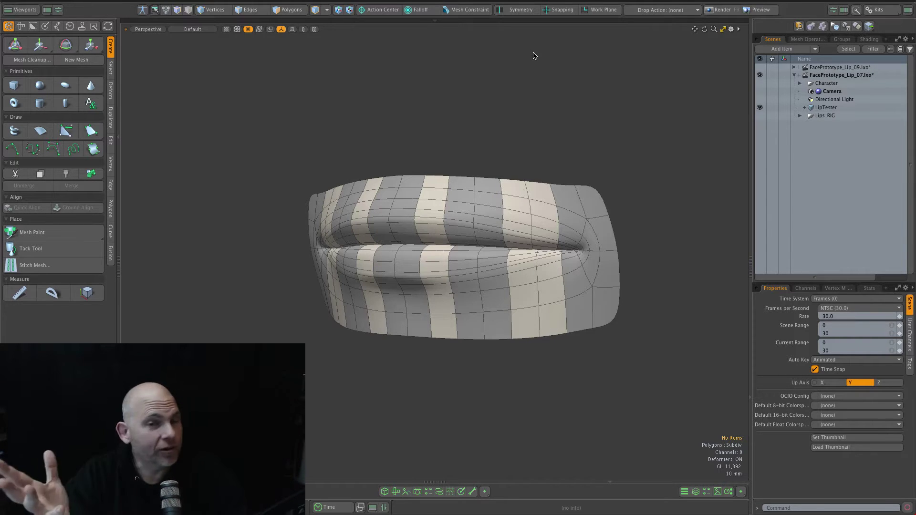
# Select the whole-lips control on the mesh, raise its Up channel, and undo the move
pyautogui.keyDown('alt'); pyautogui.moveTo(560, 232); pyautogui.dragTo(633, 187); pyautogui.keyUp('alt')
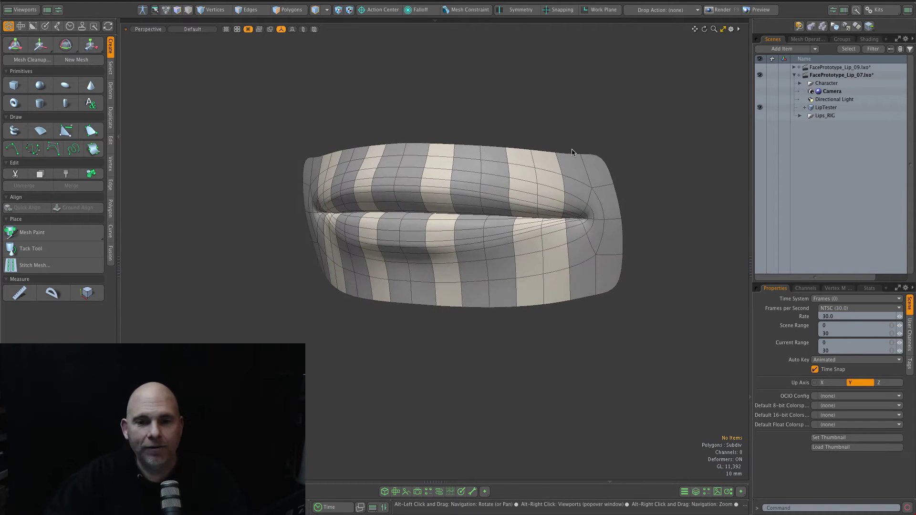
pyautogui.doubleClick(431, 189)
pyautogui.click(455, 124)
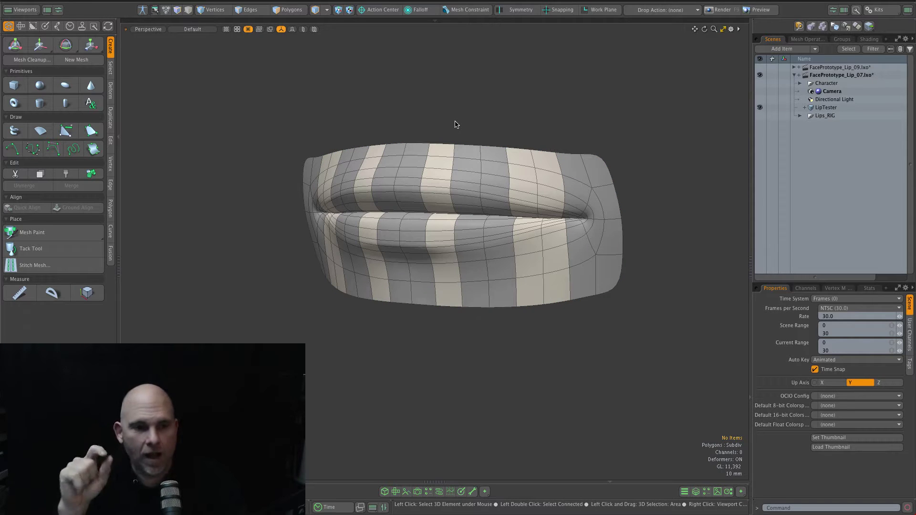
pyautogui.click(451, 147)
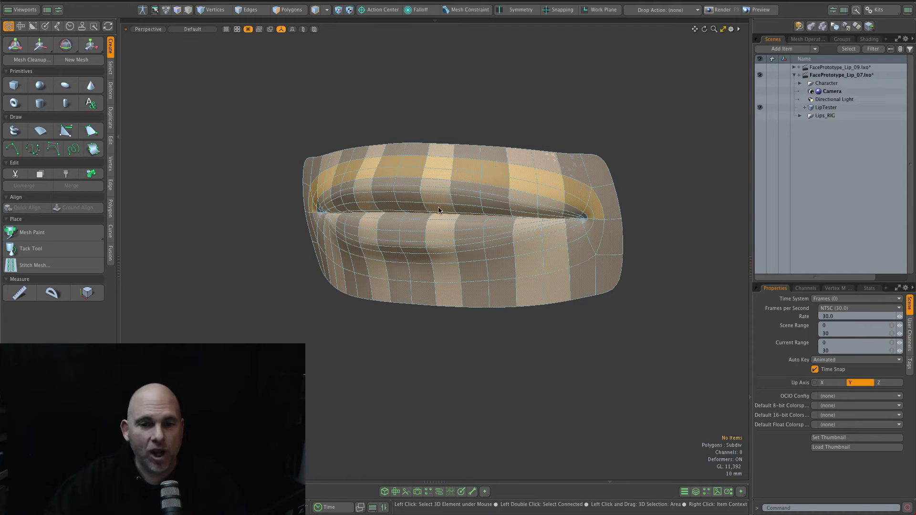
pyautogui.click(418, 149)
pyautogui.moveTo(181, 130)
pyautogui.mouseDown()
pyautogui.moveTo(205, 130)
pyautogui.moveTo(160, 129)
pyautogui.moveTo(182, 133)
pyautogui.mouseUp()
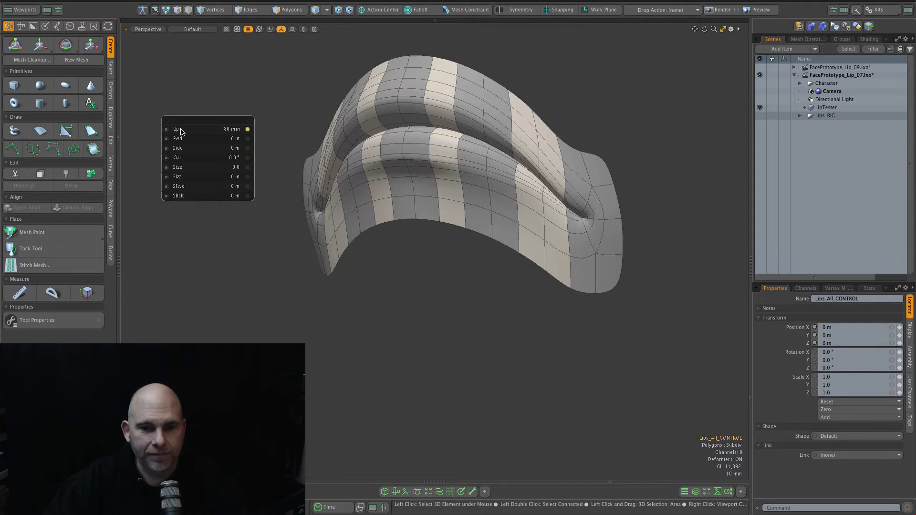
pyautogui.hotkey('ctrl', 'z')
# Open the mouth by raising the whole upper lip control and setting the lower lip control's Up channel to about -60 mm
pyautogui.click(431, 170)
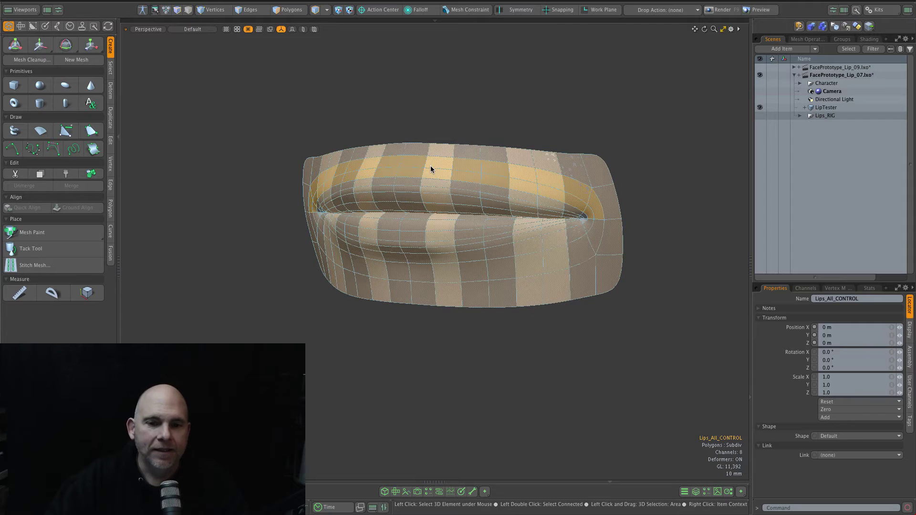
pyautogui.moveTo(172, 129); pyautogui.dragTo(178, 130)
pyautogui.press('space')
pyautogui.click(407, 280)
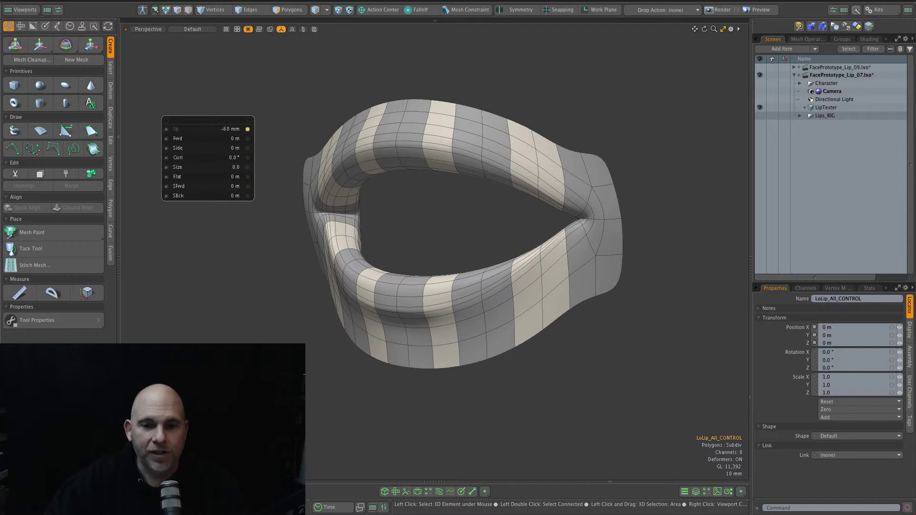
pyautogui.keyDown('alt'); pyautogui.moveTo(481, 195); pyautogui.dragTo(530, 195); pyautogui.keyUp('alt')
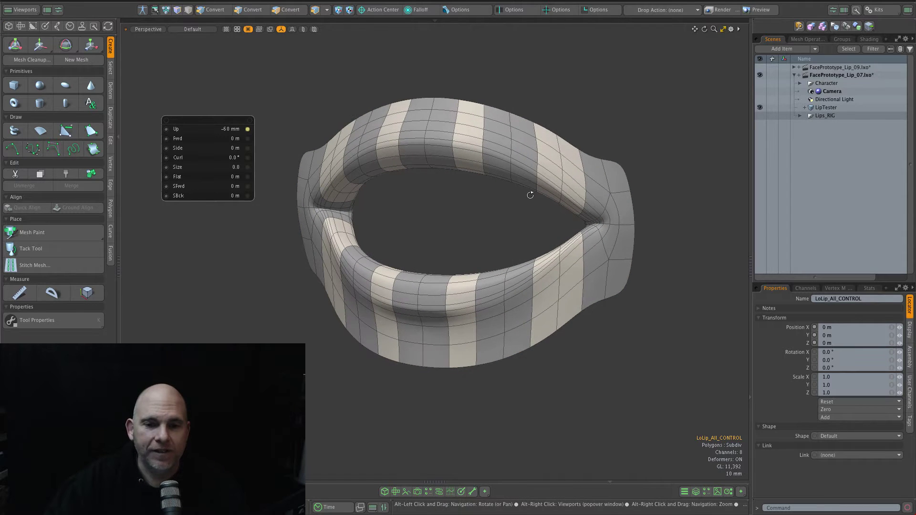
pyautogui.press('space')
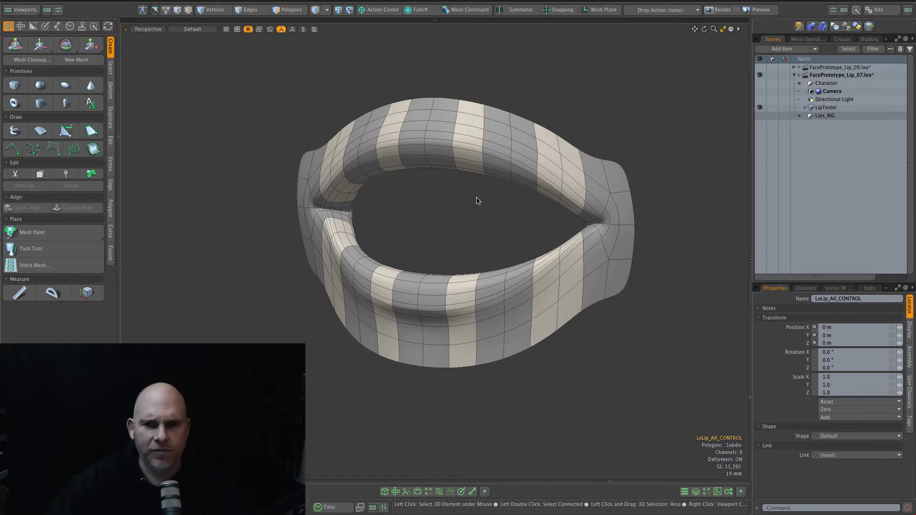
pyautogui.keyDown('alt'); pyautogui.moveTo(477, 197); pyautogui.dragTo(435, 199); pyautogui.keyUp('alt')
# Undo the upper and lower lip moves to close the mouth
pyautogui.hotkey('ctrl', 'z')
pyautogui.hotkey('ctrl', 'z')
pyautogui.hotkey('ctrl', 'z')
pyautogui.press('space')
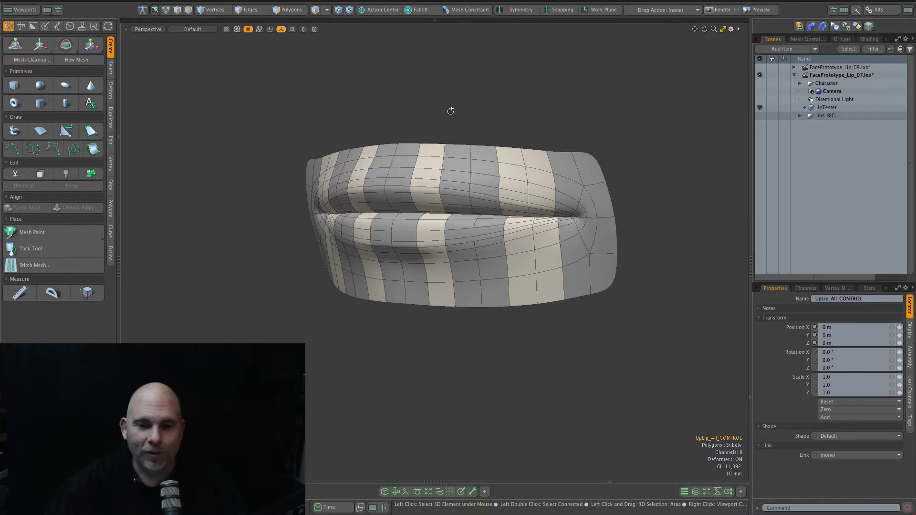
# Test the whole-lips control with Curl at about -39.6° and Size at about 0.423, undoing each change
pyautogui.click(434, 147)
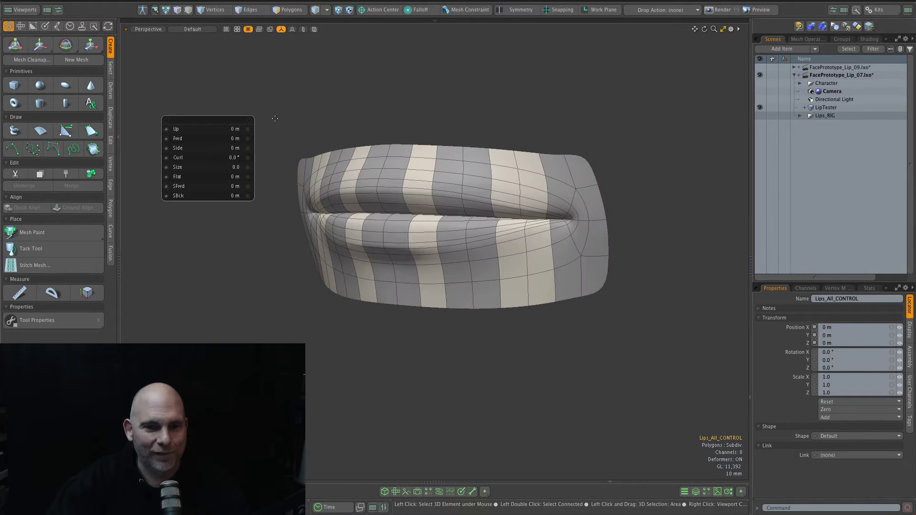
pyautogui.moveTo(186, 133); pyautogui.dragTo(206, 157)
pyautogui.hotkey('ctrl', 'z')
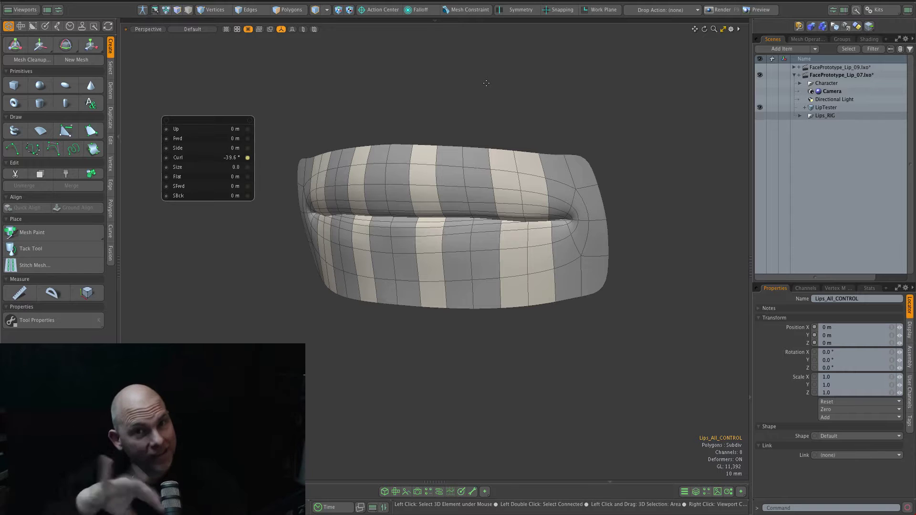
pyautogui.hotkey('ctrl', 'z')
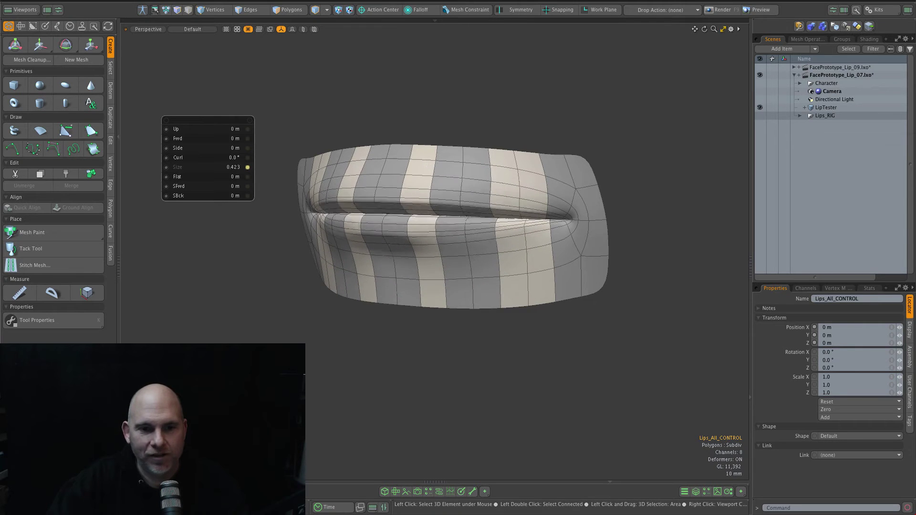
pyautogui.moveTo(214, 168); pyautogui.dragTo(212, 169)
pyautogui.hotkey('ctrl', 'z')
# Adjust the whole-lips control's Flat channel and undo the change
pyautogui.keyDown('alt'); pyautogui.moveTo(482, 215); pyautogui.dragTo(534, 244); pyautogui.keyUp('alt')
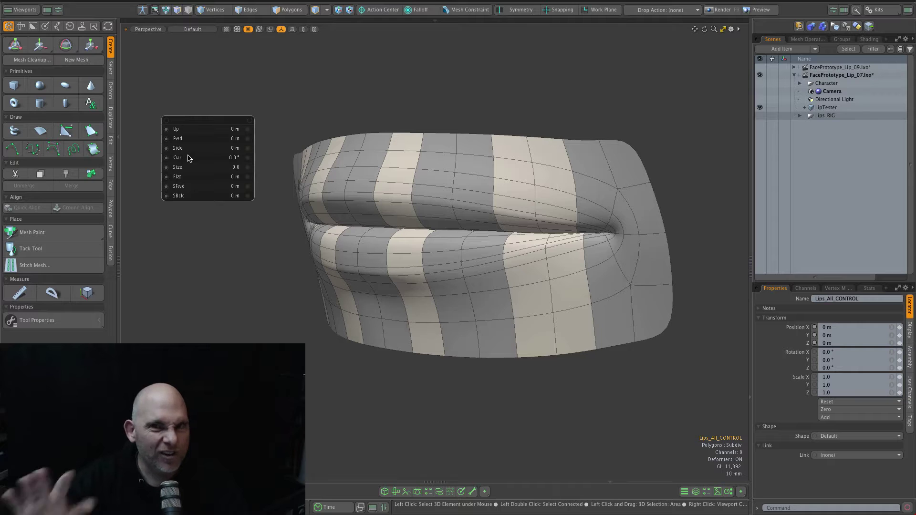
pyautogui.moveTo(181, 177); pyautogui.dragTo(188, 176)
pyautogui.hotkey('ctrl', 'z')
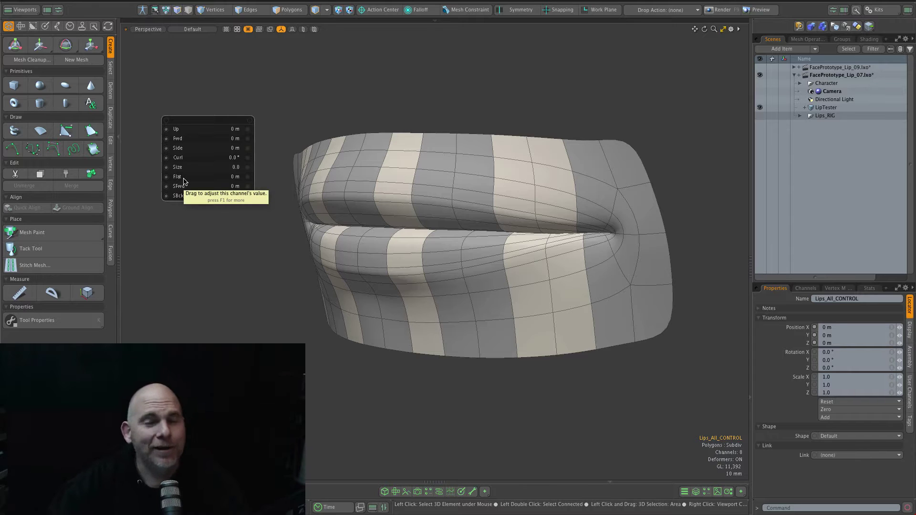
# Test the whole-lips control with SFwd at about 25.5 mm and SBck at about 66.5 mm, undoing each change
pyautogui.moveTo(181, 186); pyautogui.dragTo(192, 186)
pyautogui.keyDown('alt'); pyautogui.moveTo(307, 218); pyautogui.dragTo(456, 285); pyautogui.keyUp('alt')
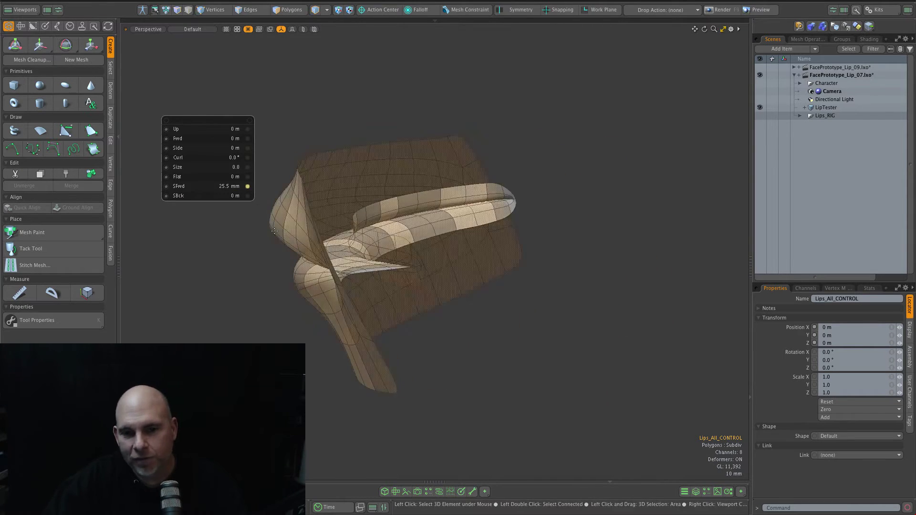
pyautogui.moveTo(181, 189); pyautogui.dragTo(210, 196)
pyautogui.hotkey('ctrl', 'z')
pyautogui.click(247, 187)
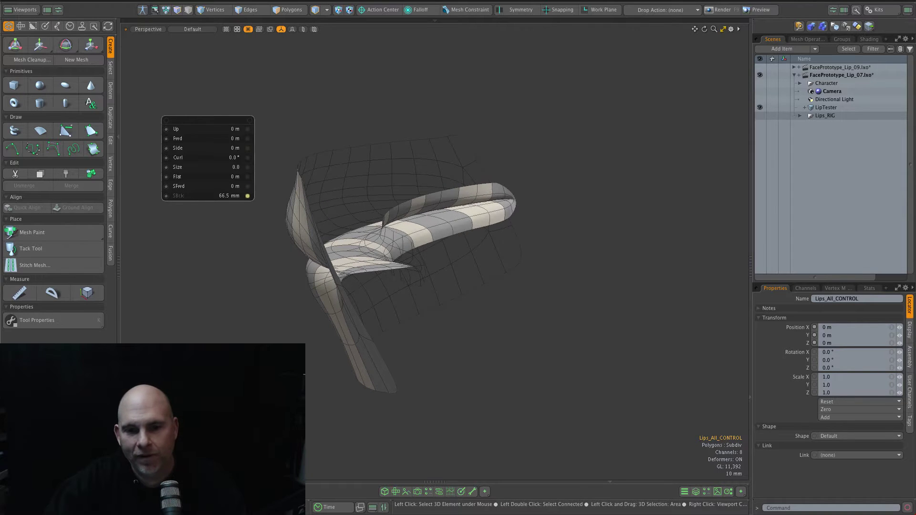
pyautogui.hotkey('ctrl', 'z')
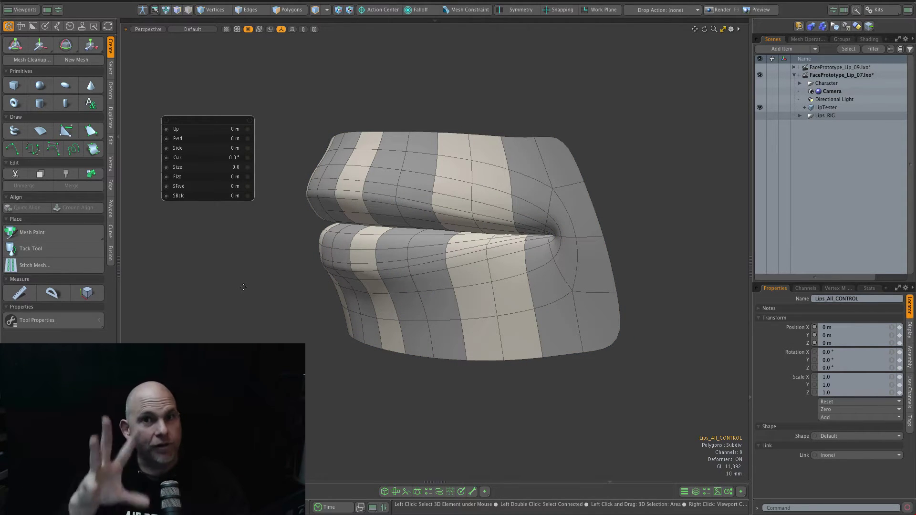
# Select the whole upper lip control, adjust its Up channel, and undo the changes
pyautogui.keyDown('alt'); pyautogui.moveTo(234, 288); pyautogui.dragTo(392, 266); pyautogui.keyUp('alt')
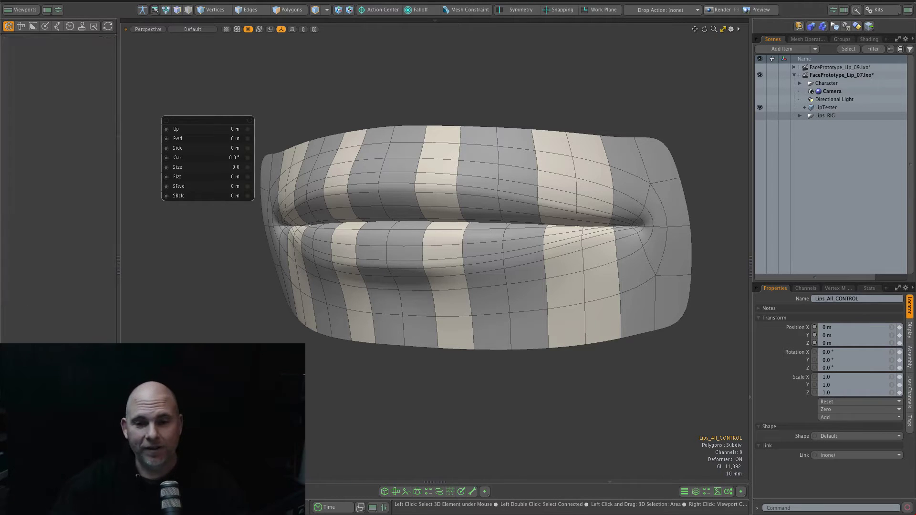
pyautogui.click(410, 158)
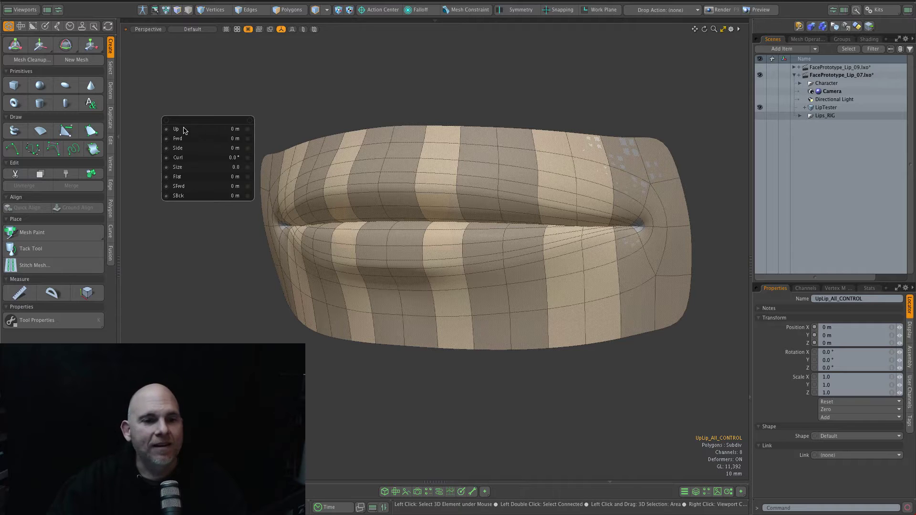
pyautogui.moveTo(184, 131); pyautogui.dragTo(221, 146)
pyautogui.hotkey('ctrl', 'z')
pyautogui.hotkey('ctrl', 'z')
pyautogui.hotkey('ctrl', 'z')
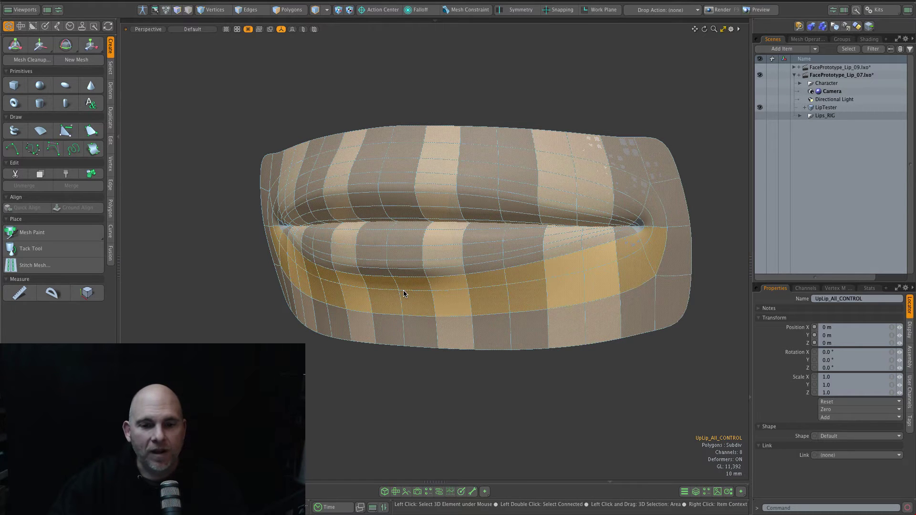
# Select the whole lower lip control, adjust its Up channel, and undo the change
pyautogui.click(405, 293)
pyautogui.moveTo(202, 130)
pyautogui.mouseDown()
pyautogui.moveTo(210, 130)
pyautogui.moveTo(188, 130)
pyautogui.mouseUp()
pyautogui.hotkey('ctrl', 'z')
pyautogui.press('space')
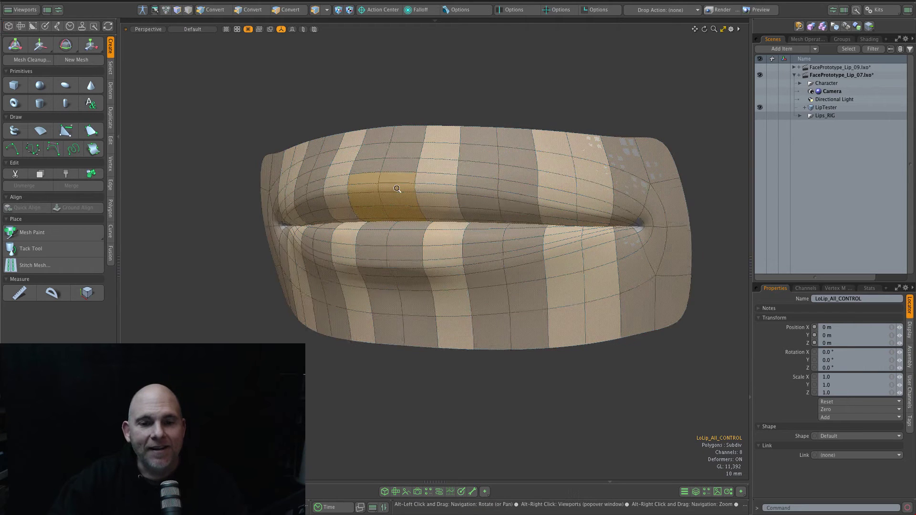
# Select the upper lip's center control and set its Up channel to about 20 mm
pyautogui.keyDown('alt'); pyautogui.moveTo(399, 187); pyautogui.dragTo(422, 191); pyautogui.keyUp('alt')
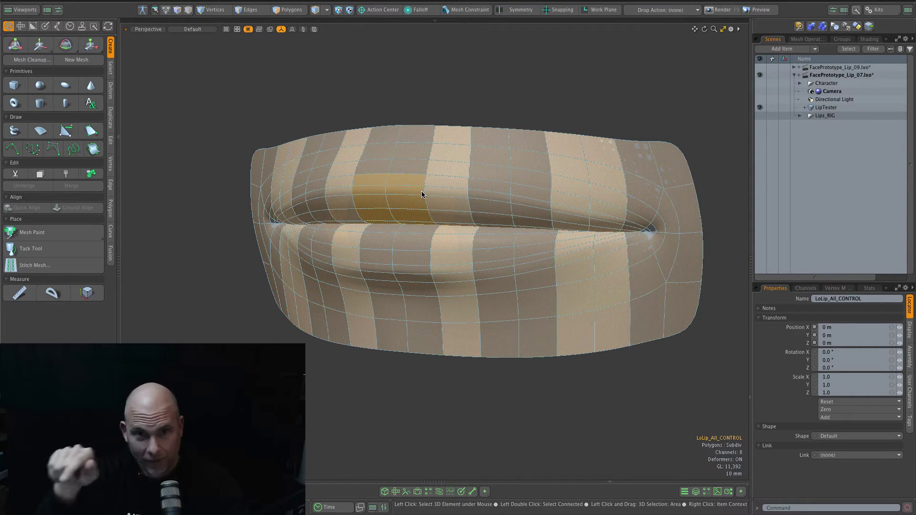
pyautogui.doubleClick(381, 162)
pyautogui.click(393, 217)
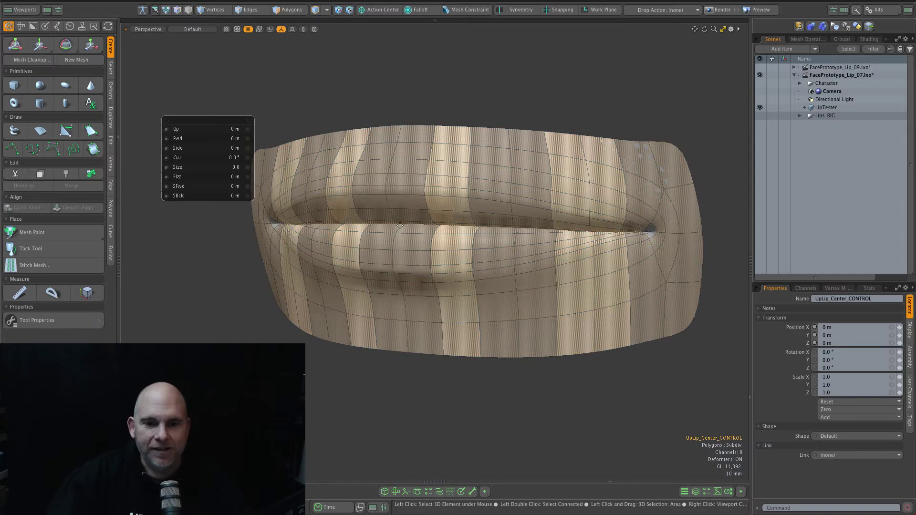
pyautogui.keyDown('alt'); pyautogui.moveTo(393, 216); pyautogui.dragTo(458, 194); pyautogui.keyUp('alt')
pyautogui.moveTo(317, 122)
pyautogui.keyDown('alt'); pyautogui.mouseDown()
pyautogui.moveTo(370, 87)
pyautogui.moveTo(284, 126)
pyautogui.moveTo(303, 125)
pyautogui.mouseUp(); pyautogui.keyUp('alt')
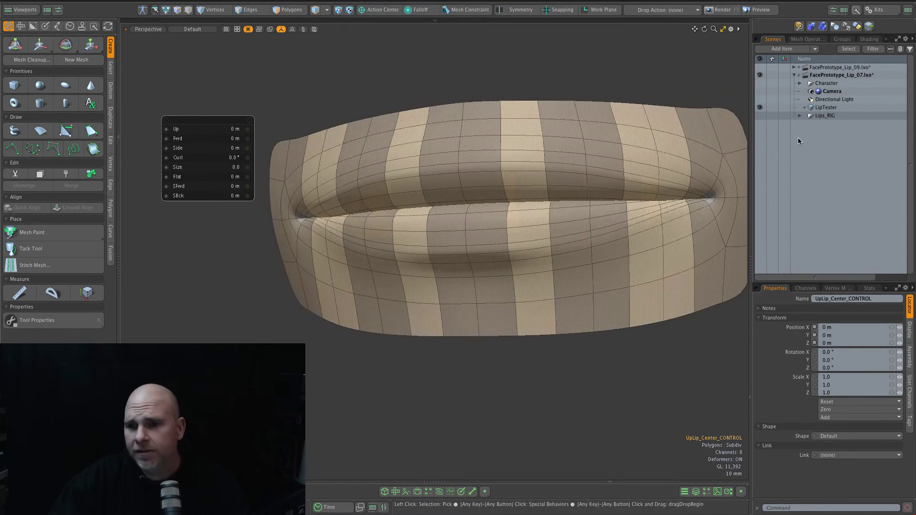
pyautogui.click(751, 144)
pyautogui.keyDown('alt'); pyautogui.moveTo(620, 130); pyautogui.dragTo(573, 128); pyautogui.keyUp('alt')
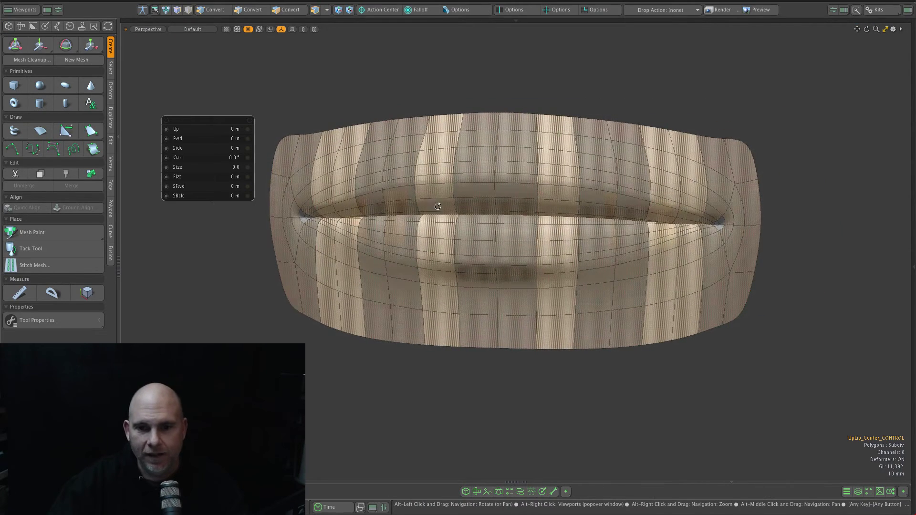
pyautogui.moveTo(185, 132); pyautogui.dragTo(229, 132)
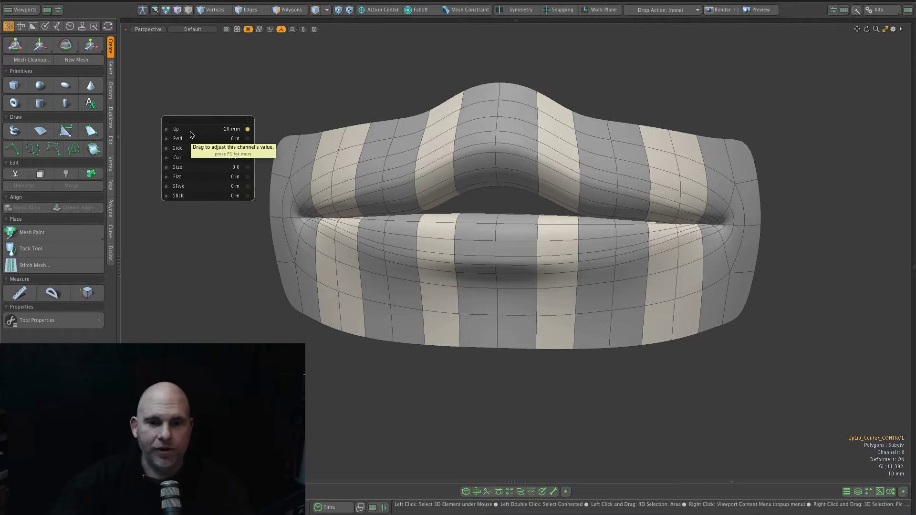
# Select the upper lip's right-middle control and set its Up channel to about 12.9 mm
pyautogui.keyDown('alt'); pyautogui.click(425, 177); pyautogui.keyUp('alt')
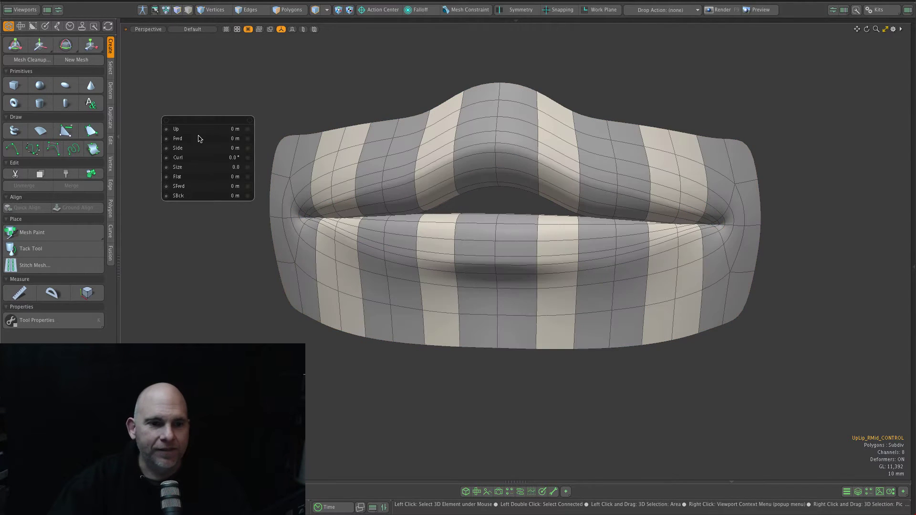
pyautogui.moveTo(186, 130); pyautogui.dragTo(213, 130)
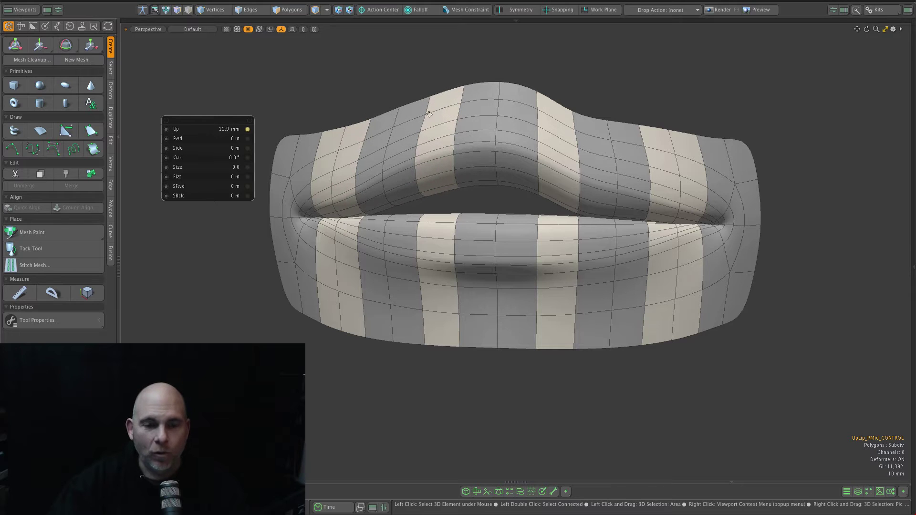
pyautogui.press('alt')
# Raise the upper lip's right-end control and set the left-middle control's Up channel to about 24.9 mm
pyautogui.press('space')
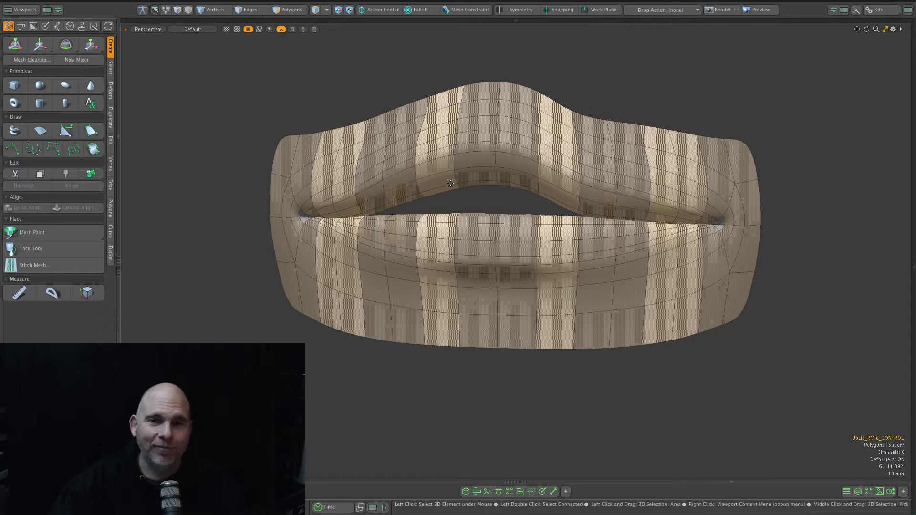
pyautogui.press('alt')
pyautogui.click(440, 177)
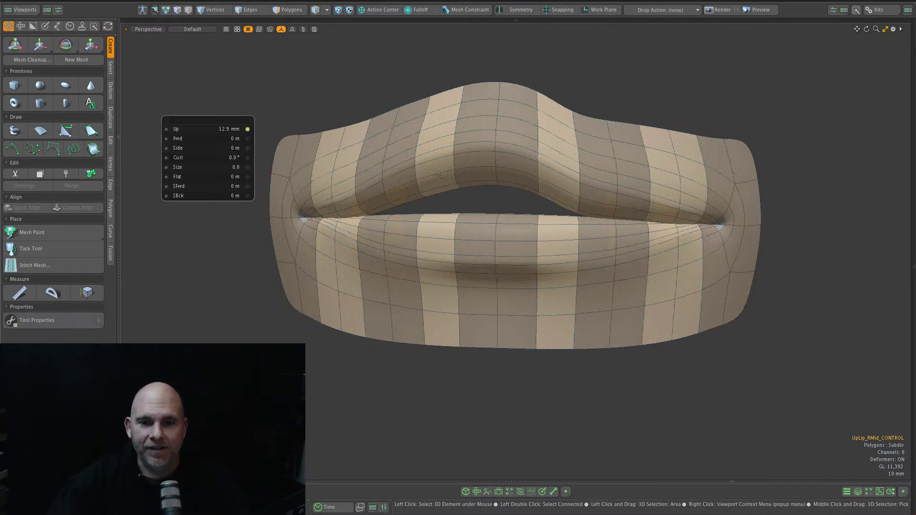
pyautogui.press('Left')
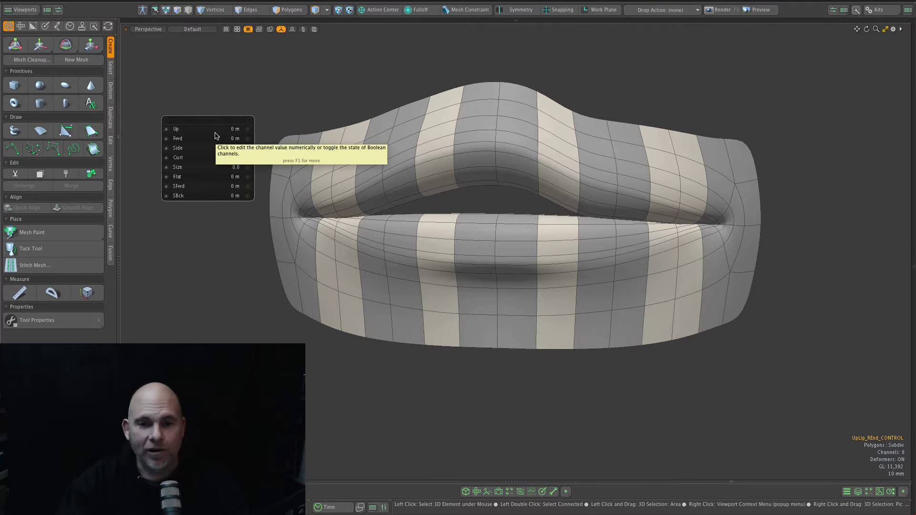
pyautogui.moveTo(215, 130); pyautogui.dragTo(266, 129)
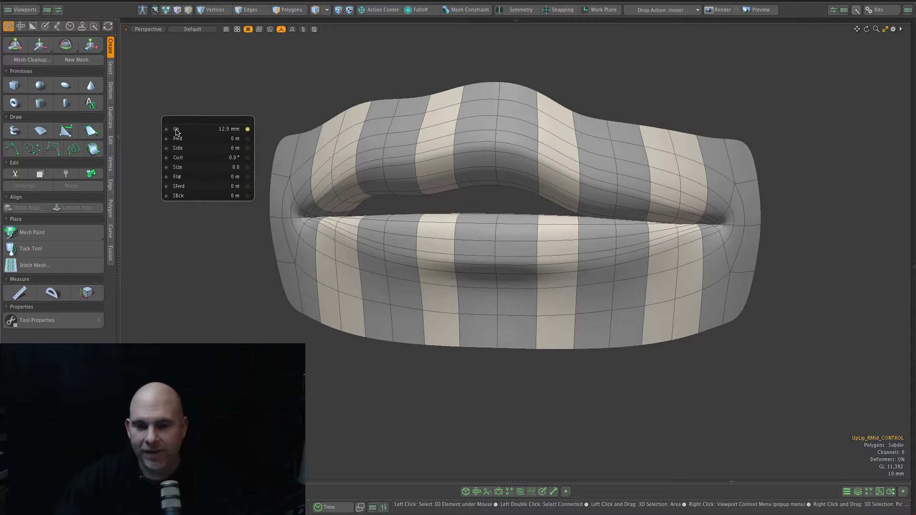
pyautogui.press('Right')
pyautogui.moveTo(174, 132); pyautogui.dragTo(208, 132)
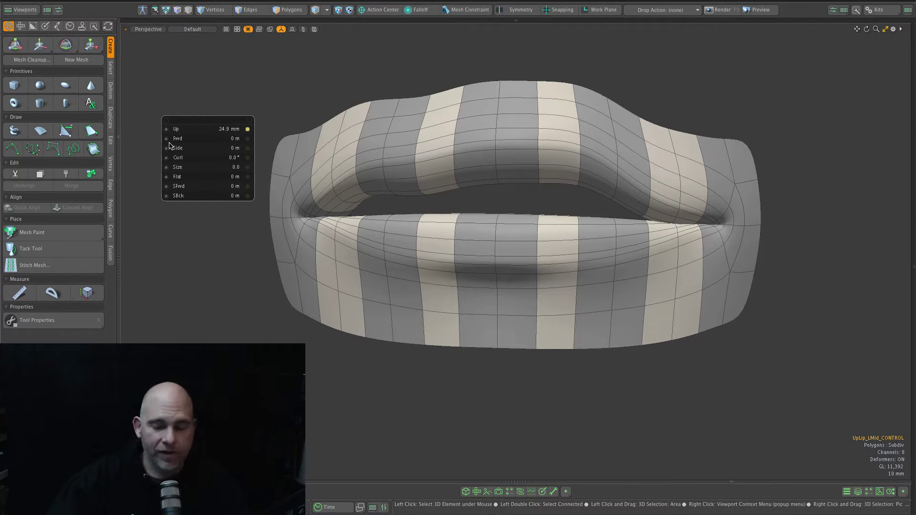
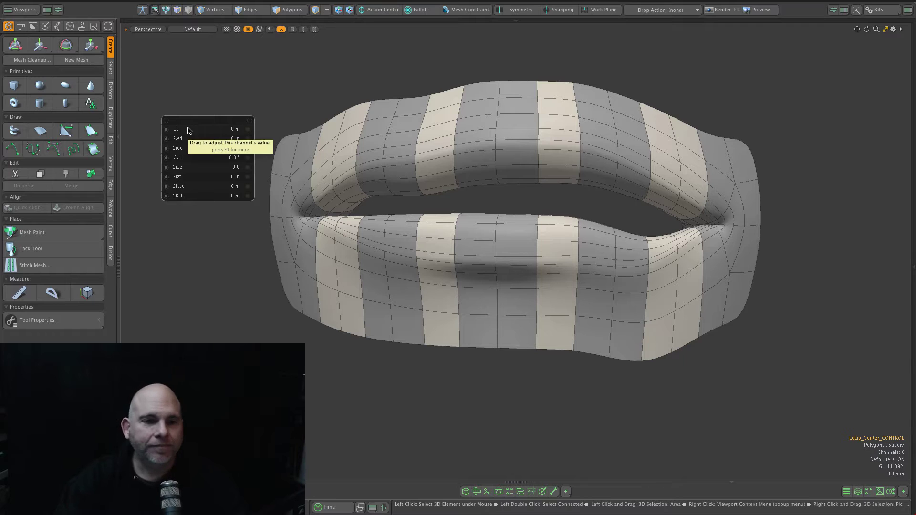
# Lower the lower lip's center control and set its right-middle control's Up channel to about -6.6 mm
pyautogui.moveTo(189, 130); pyautogui.dragTo(194, 129)
pyautogui.press('Right')
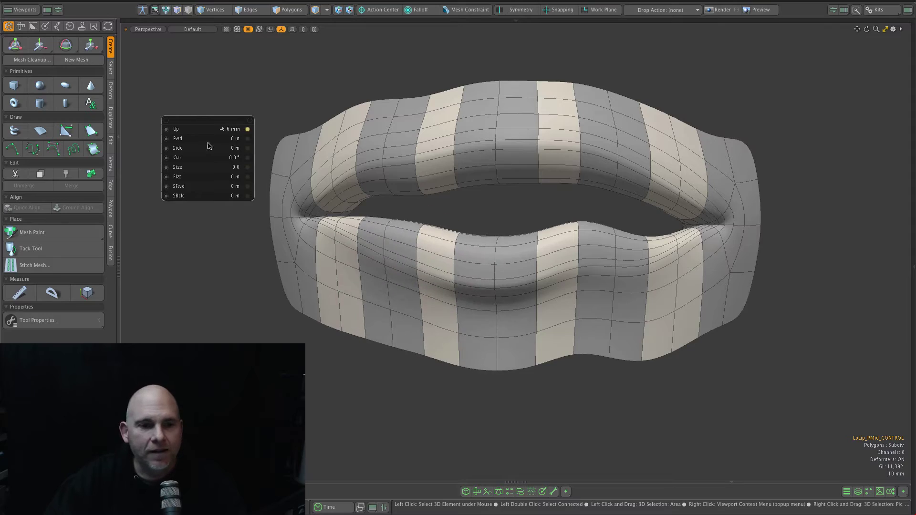
# Set the lower lip's right-middle control to about 14.4 mm Fwd, 31° Curl and 0.458 Size
pyautogui.keyDown('alt'); pyautogui.moveTo(339, 84); pyautogui.dragTo(327, 85); pyautogui.keyUp('alt')
pyautogui.scroll(2, 327, 85)
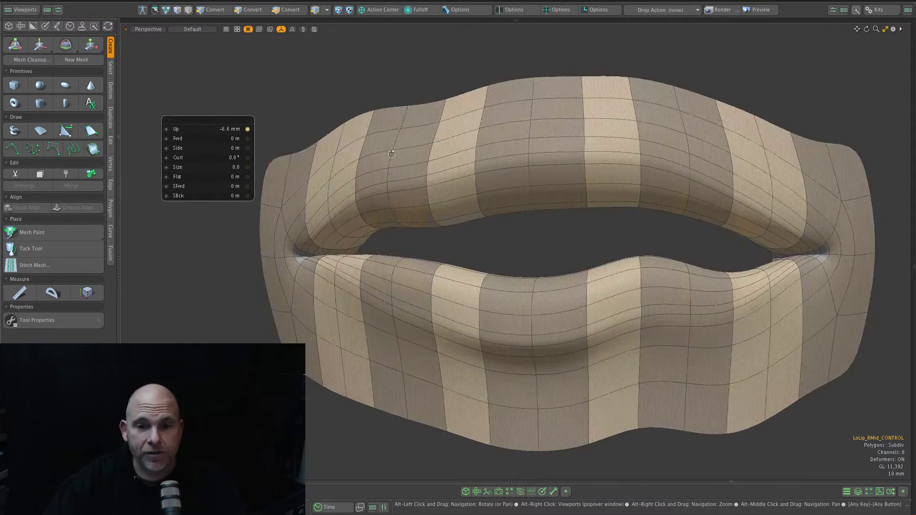
pyautogui.keyDown('alt'); pyautogui.moveTo(378, 168); pyautogui.dragTo(355, 156); pyautogui.keyUp('alt')
pyautogui.keyDown('alt'); pyautogui.moveTo(477, 245); pyautogui.dragTo(453, 226, button='middle'); pyautogui.keyUp('alt')
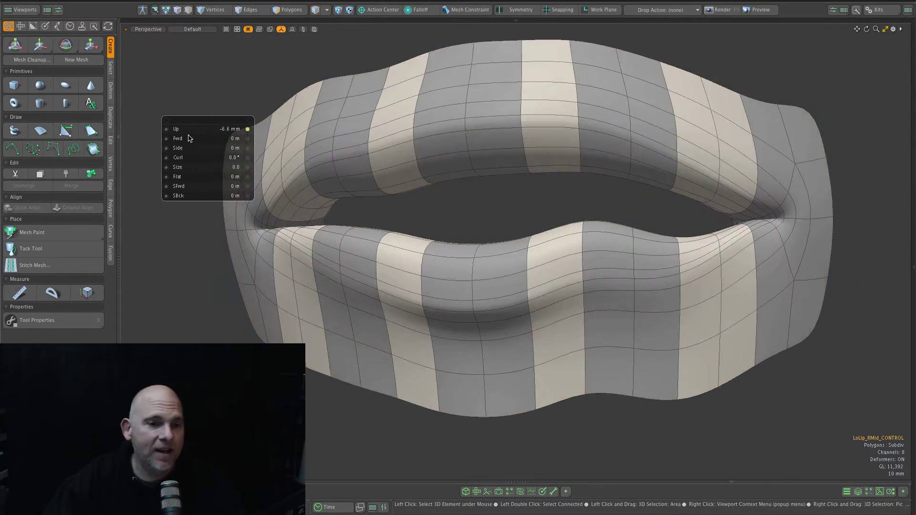
pyautogui.moveTo(179, 140); pyautogui.dragTo(201, 141)
pyautogui.keyDown('alt'); pyautogui.moveTo(268, 201); pyautogui.dragTo(310, 334); pyautogui.keyUp('alt')
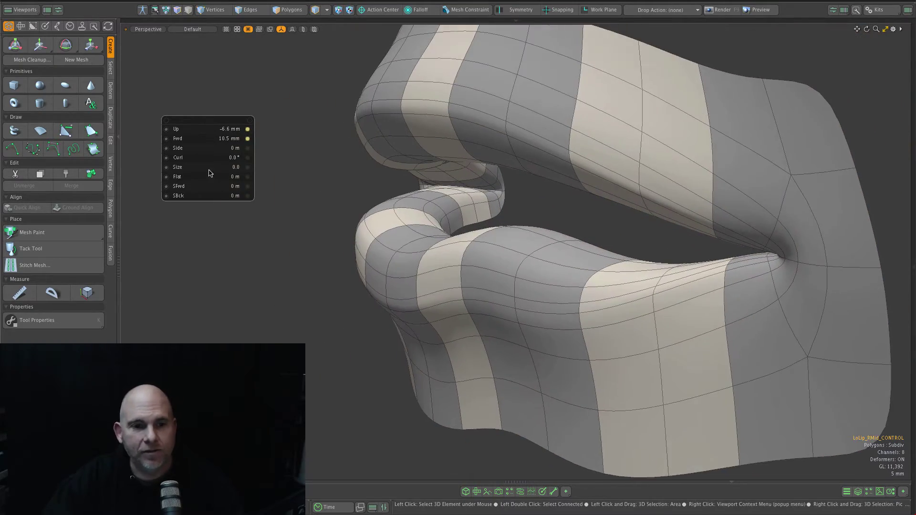
pyautogui.moveTo(178, 140); pyautogui.dragTo(182, 172)
pyautogui.keyDown('alt'); pyautogui.moveTo(353, 233); pyautogui.dragTo(567, 215); pyautogui.keyUp('alt')
pyautogui.scroll(-4, 587, 202)
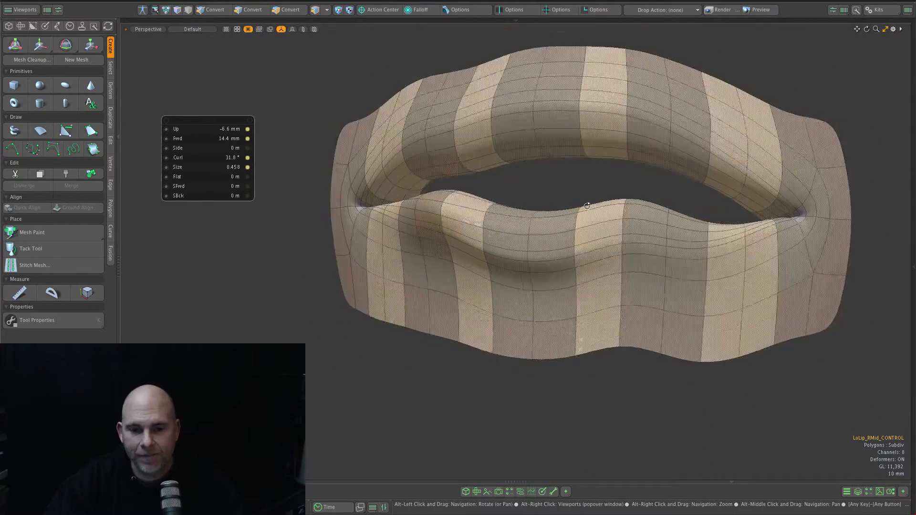
# Select the upper lip's right-edge control and set its Up channel to about 35.3 mm and Side to about -8 mm
pyautogui.keyDown('alt'); pyautogui.moveTo(382, 274); pyautogui.dragTo(321, 284); pyautogui.keyUp('alt')
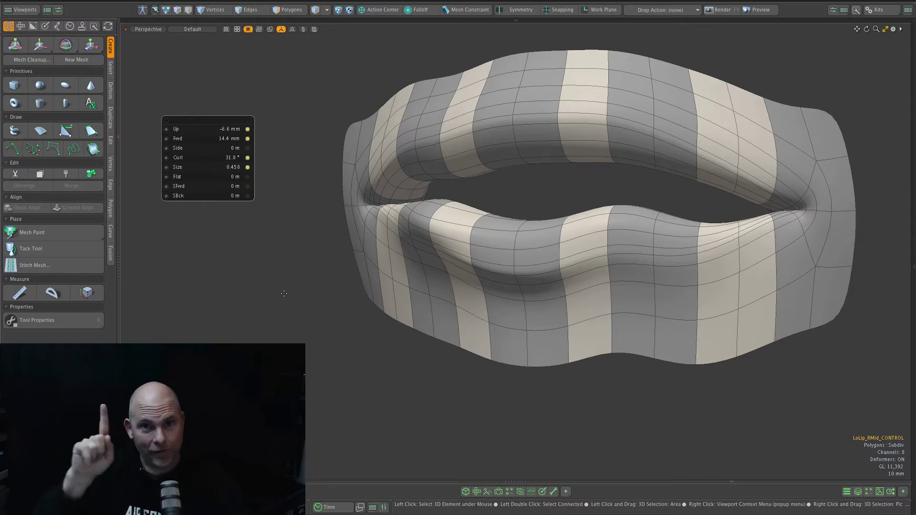
pyautogui.keyDown('alt'); pyautogui.moveTo(407, 245); pyautogui.dragTo(357, 241, button='middle'); pyautogui.keyUp('alt')
pyautogui.keyDown('alt'); pyautogui.moveTo(356, 242); pyautogui.dragTo(223, 108); pyautogui.keyUp('alt')
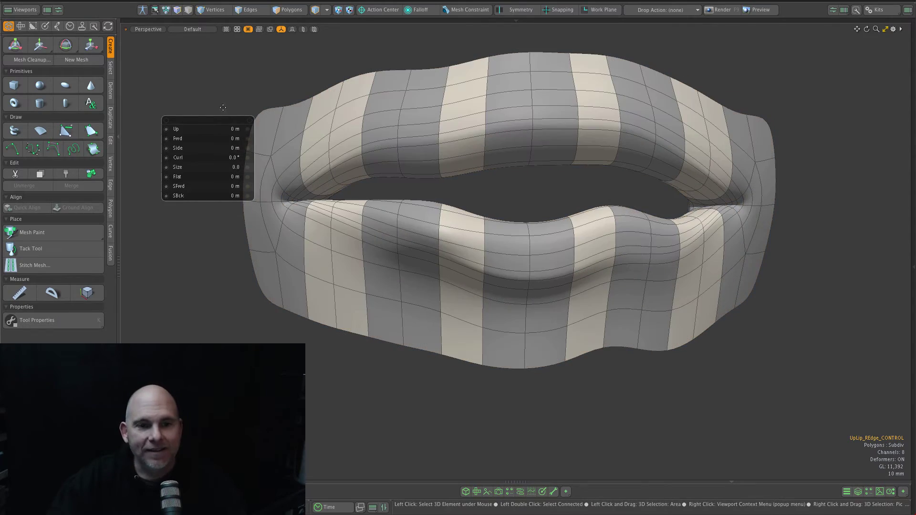
pyautogui.moveTo(180, 130); pyautogui.dragTo(217, 130)
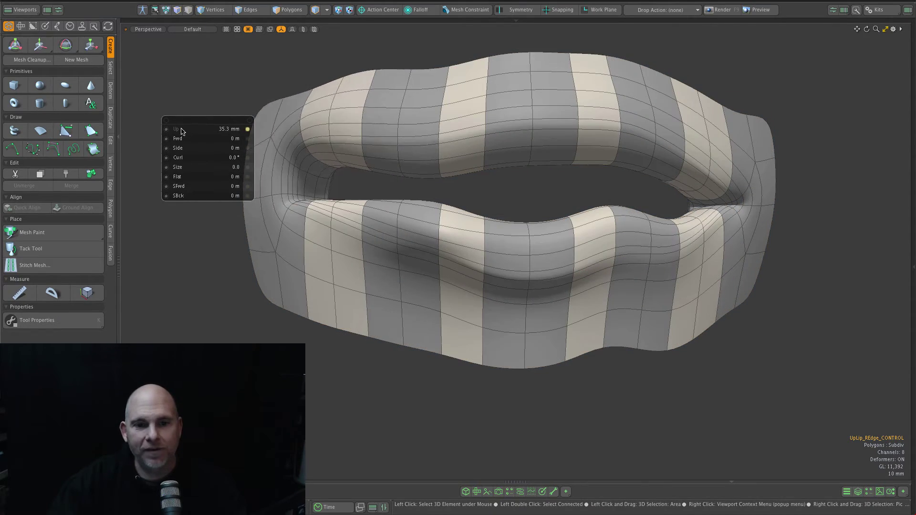
pyautogui.keyDown('alt'); pyautogui.moveTo(410, 215); pyautogui.dragTo(226, 180); pyautogui.keyUp('alt')
pyautogui.moveTo(186, 149)
pyautogui.mouseDown()
pyautogui.moveTo(169, 150)
pyautogui.moveTo(187, 150)
pyautogui.mouseUp()
# Select the lower lip's right-edge control and set its Up channel to about -27.4 mm and Side to about -5.4 mm
pyautogui.keyDown('alt'); pyautogui.moveTo(229, 172); pyautogui.dragTo(370, 233); pyautogui.keyUp('alt')
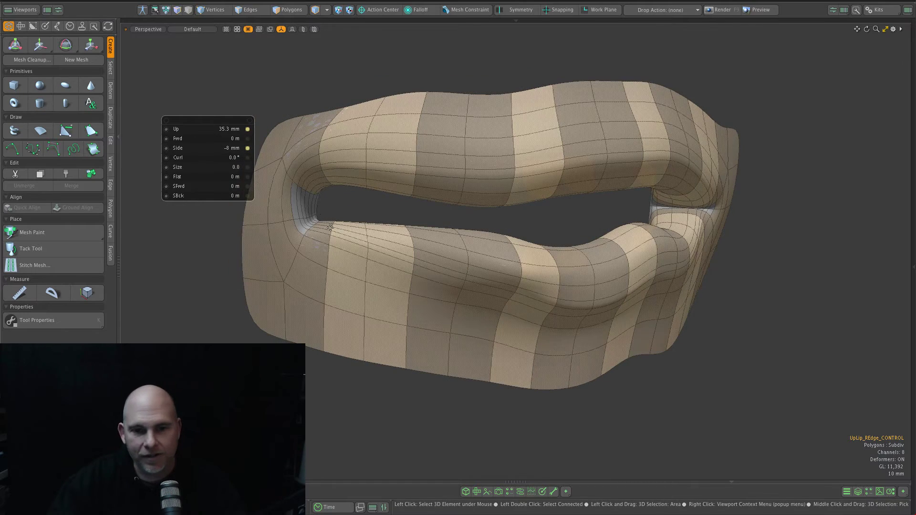
pyautogui.press('space')
pyautogui.click(335, 240)
pyautogui.moveTo(189, 134); pyautogui.dragTo(186, 132)
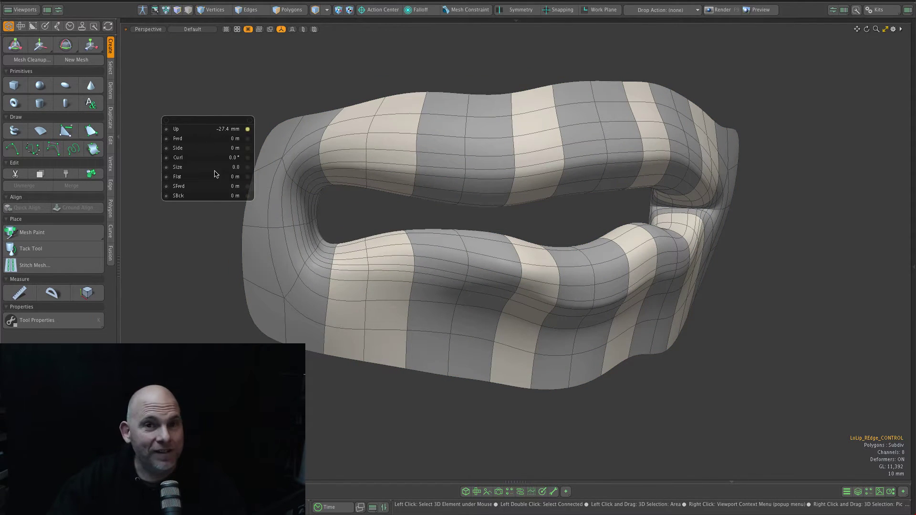
pyautogui.keyDown('alt'); pyautogui.moveTo(308, 210); pyautogui.dragTo(296, 210); pyautogui.keyUp('alt')
pyautogui.moveTo(183, 152); pyautogui.dragTo(181, 153)
# Select the whole upper-lip control and set its Curl channel to about -54.8°
pyautogui.keyDown('alt'); pyautogui.moveTo(267, 205); pyautogui.dragTo(494, 192); pyautogui.keyUp('alt')
pyautogui.scroll(-5, 652, 296)
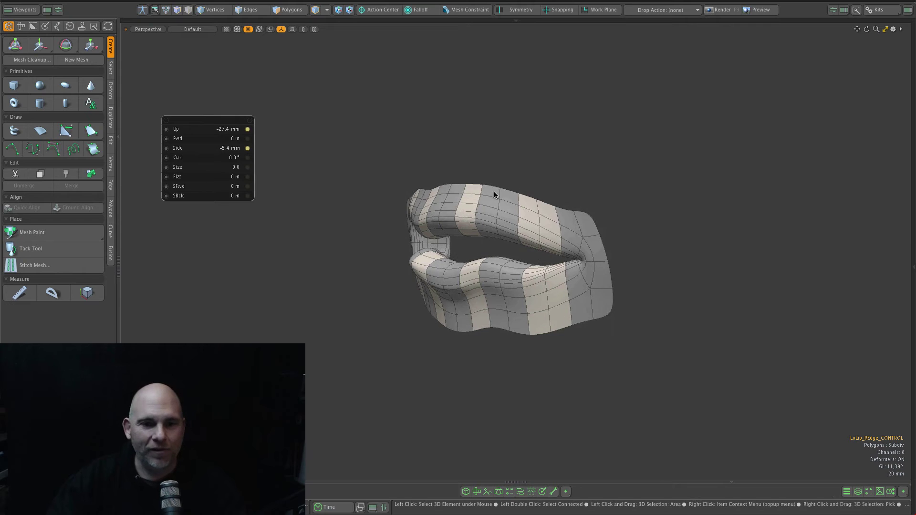
pyautogui.click(469, 207)
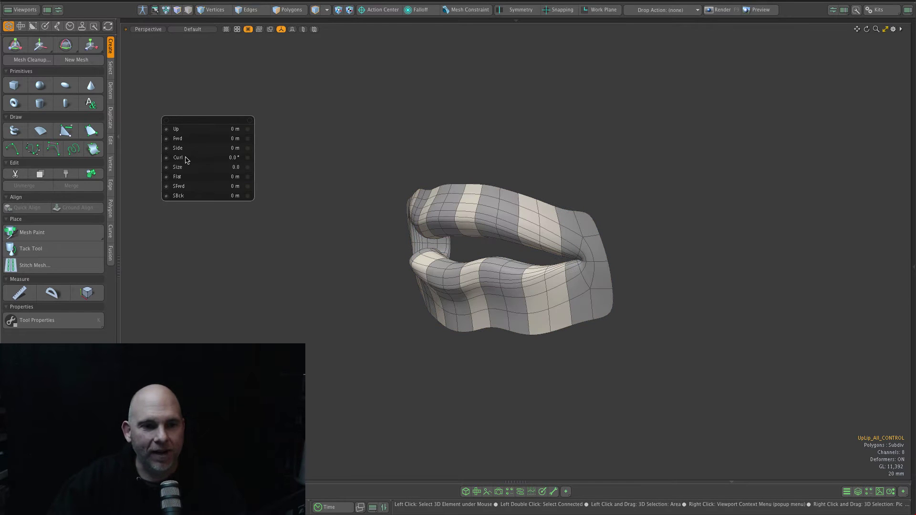
pyautogui.moveTo(186, 160); pyautogui.dragTo(171, 160)
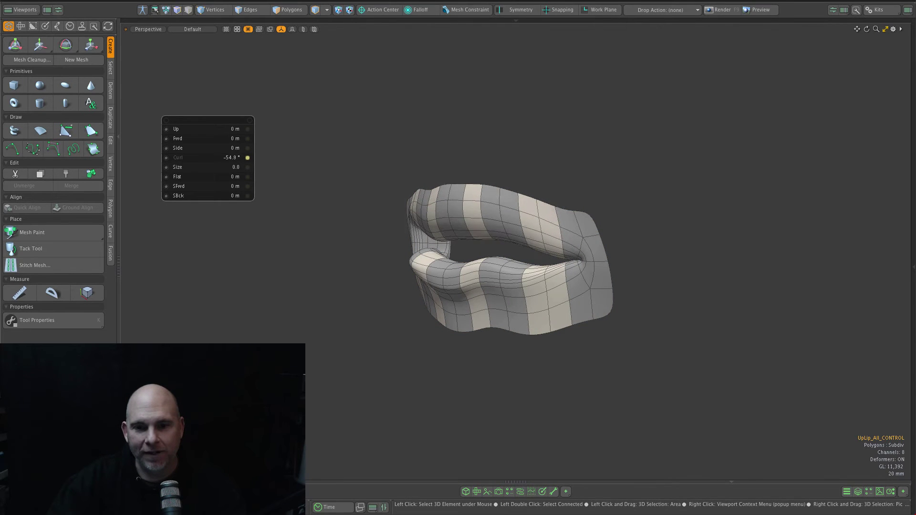
# Select the whole lower-lip control, adjust its Fwd channel, and clear the selection
pyautogui.click(460, 300)
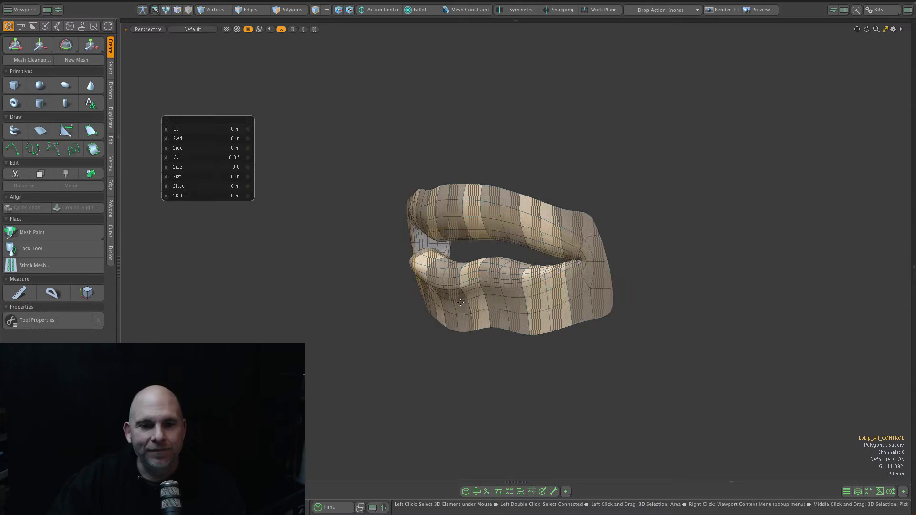
pyautogui.moveTo(175, 139); pyautogui.dragTo(155, 138)
pyautogui.keyDown('alt'); pyautogui.moveTo(423, 251); pyautogui.dragTo(310, 242); pyautogui.keyUp('alt')
pyautogui.moveTo(186, 140); pyautogui.dragTo(682, 173)
pyautogui.scroll(3, 616, 210)
pyautogui.click(683, 172)
pyautogui.keyDown('alt'); pyautogui.moveTo(602, 144); pyautogui.dragTo(582, 144); pyautogui.keyUp('alt')
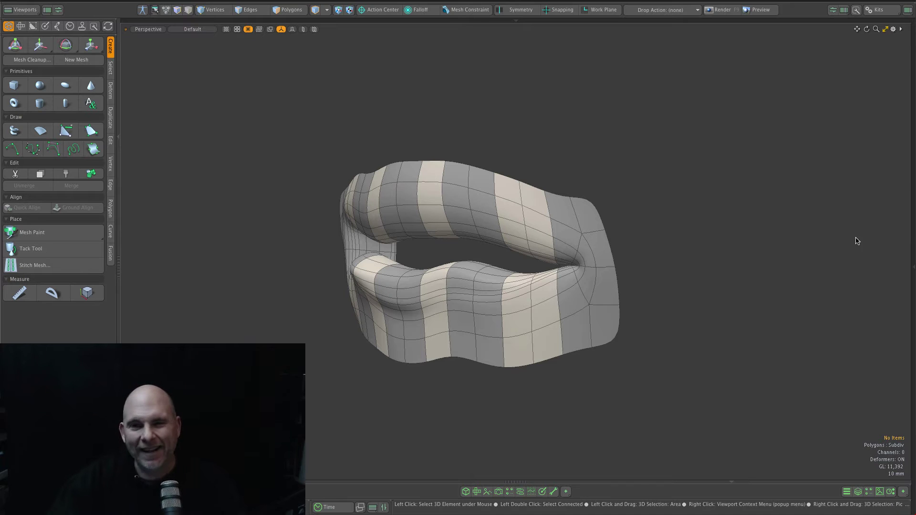
# Reveal the item list, make FacePrototype_Lip_09.lxo the active scene and open its deformer schematic under the 3D view
pyautogui.click(910, 243)
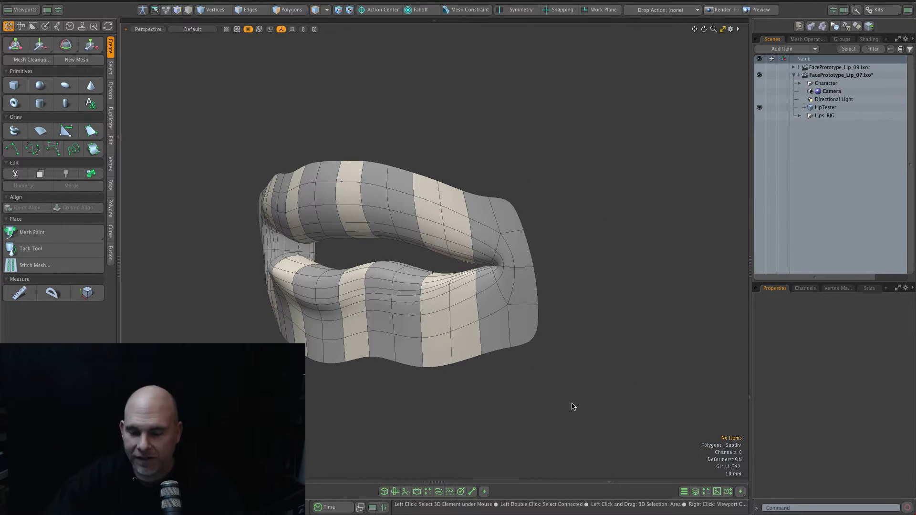
pyautogui.click(844, 67)
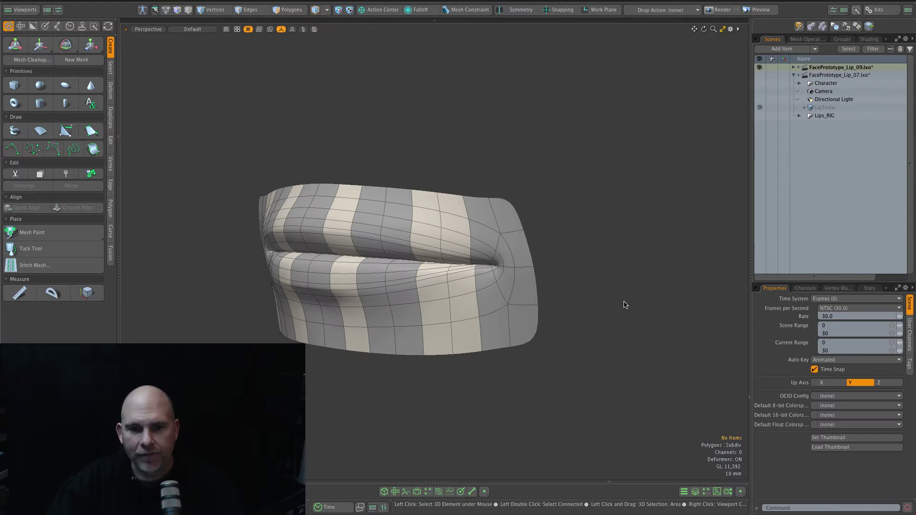
pyautogui.click(439, 493)
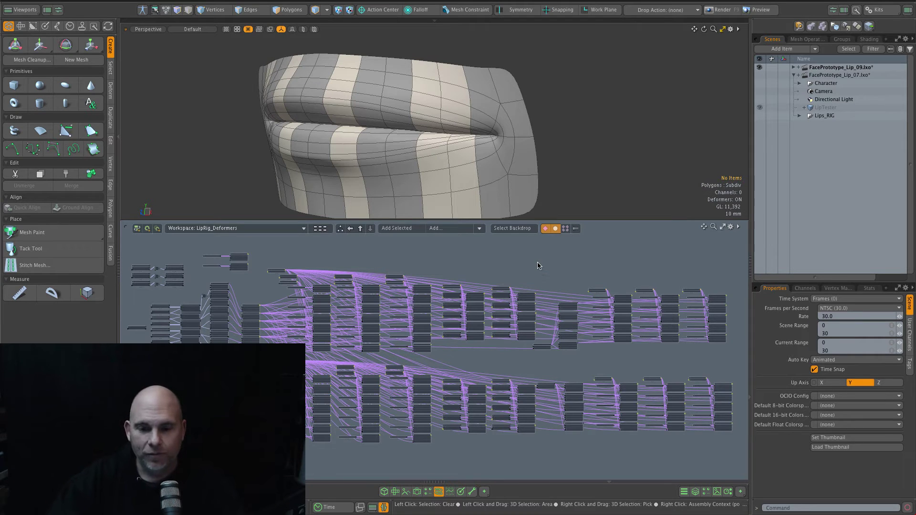
# Examine the node network in the LipRig_Deformers schematic, close up and as a whole
pyautogui.keyDown('alt'); pyautogui.moveTo(427, 265); pyautogui.dragTo(465, 265, button='right'); pyautogui.keyUp('alt')
pyautogui.keyDown('alt'); pyautogui.moveTo(456, 272); pyautogui.dragTo(586, 235); pyautogui.keyUp('alt')
pyautogui.keyDown('alt'); pyautogui.moveTo(586, 235); pyautogui.dragTo(448, 287, button='right'); pyautogui.keyUp('alt')
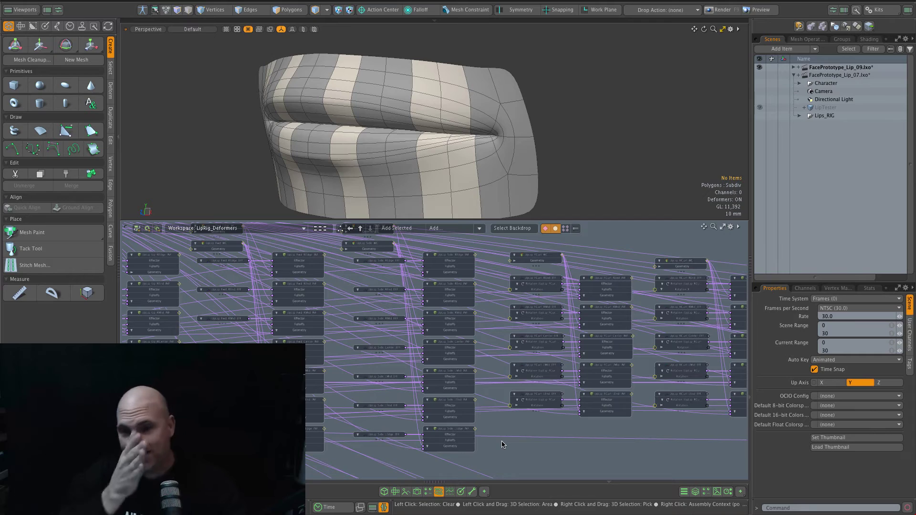
pyautogui.scroll(-6, 473, 325)
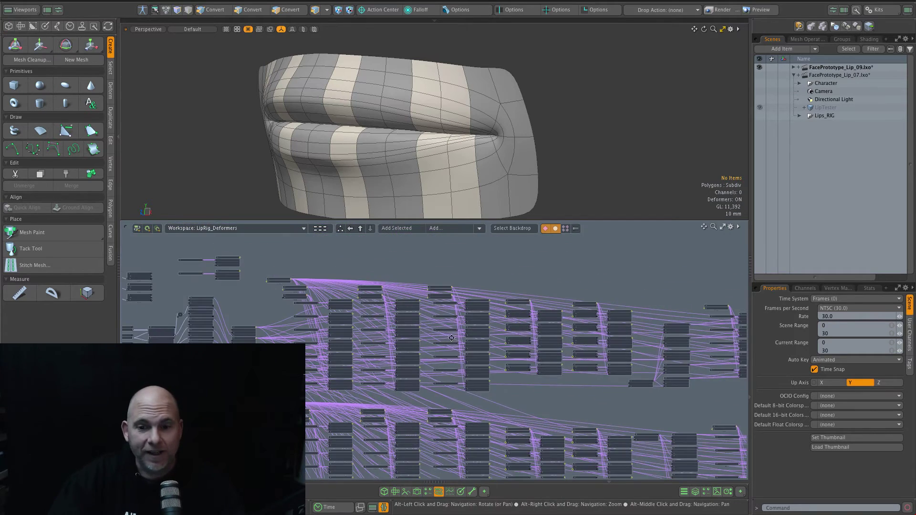
pyautogui.keyDown('alt'); pyautogui.moveTo(456, 335); pyautogui.dragTo(429, 314); pyautogui.keyUp('alt')
pyautogui.keyDown('alt'); pyautogui.moveTo(429, 314); pyautogui.dragTo(419, 310, button='right'); pyautogui.keyUp('alt')
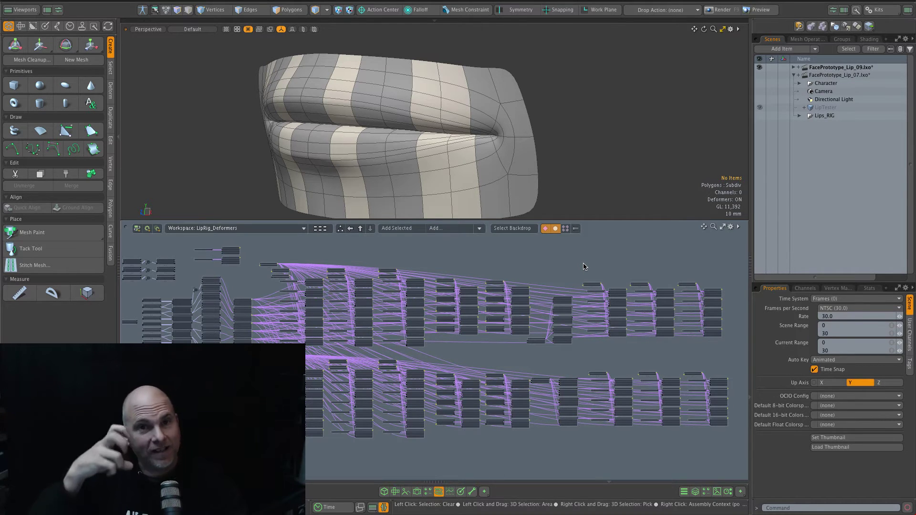
# Expand Lips_RIG and its LipCarveOuts group in the FacePrototype_Lip_07 scene and toggle the visibility of Lips_RIG
pyautogui.click(799, 116)
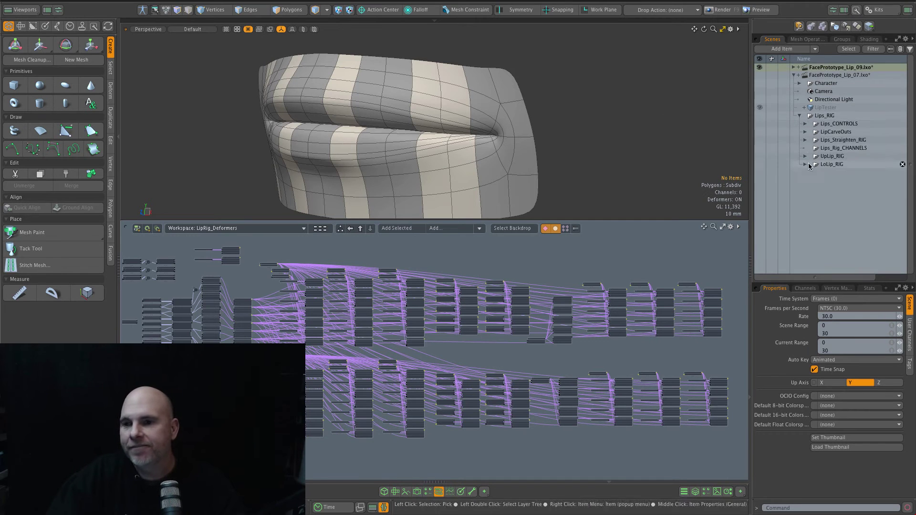
pyautogui.click(805, 132)
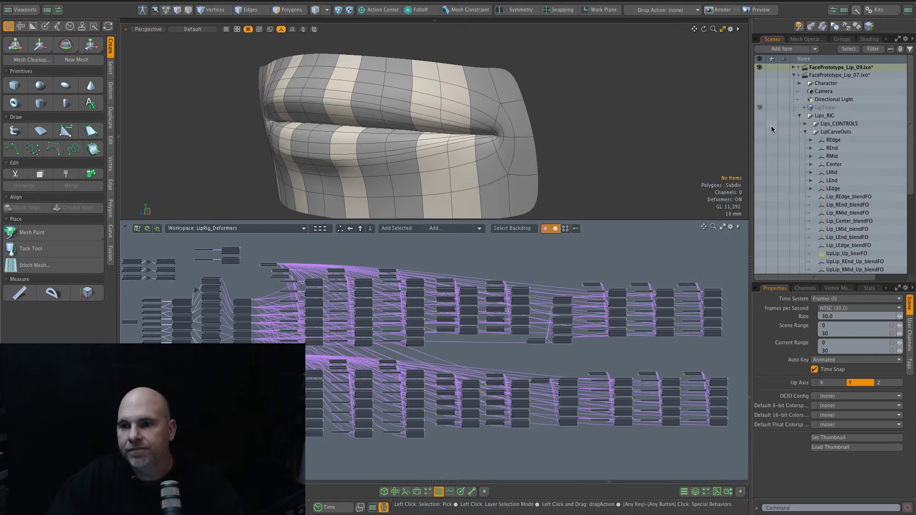
pyautogui.click(761, 116)
pyautogui.keyDown('alt'); pyautogui.moveTo(620, 139); pyautogui.dragTo(642, 147); pyautogui.keyUp('alt')
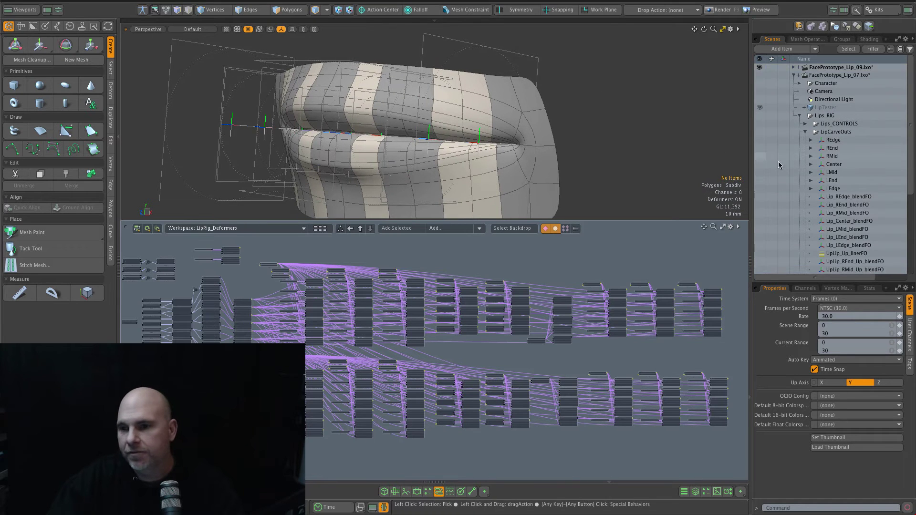
# Expand all seven section locators under LipCarveOuts, from LEdge through Center to REdge
pyautogui.click(810, 189)
pyautogui.click(811, 180)
pyautogui.click(811, 173)
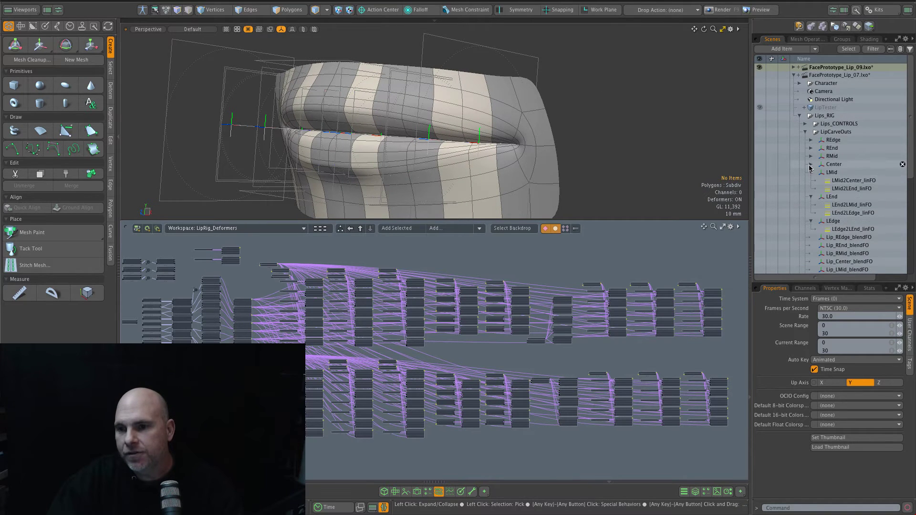
pyautogui.click(811, 164)
pyautogui.click(810, 156)
pyautogui.click(811, 148)
pyautogui.click(811, 139)
# Select the five linear falloffs from REdge2REnd_linFO to RMid2Center_linFO and make Lips_RIG visible in the 3D view
pyautogui.click(829, 149)
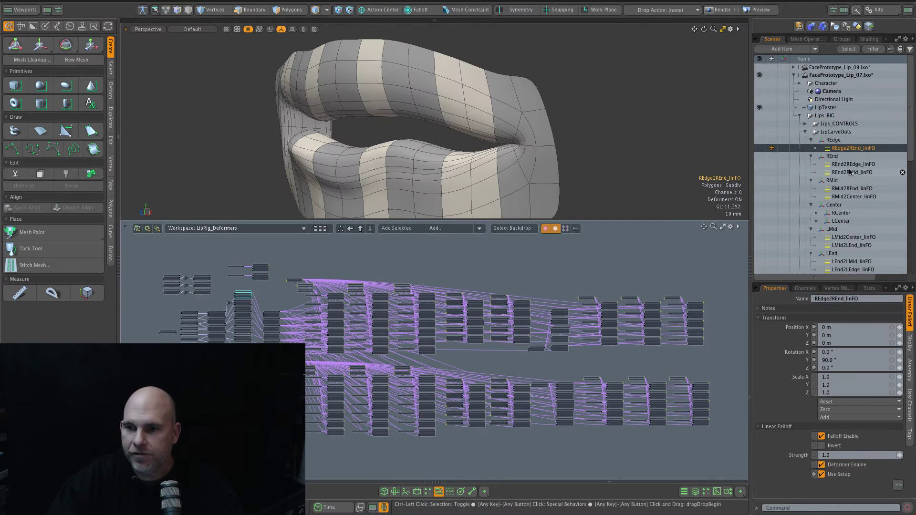
pyautogui.keyDown('ctrl'); pyautogui.click(848, 165); pyautogui.keyUp('ctrl')
pyautogui.keyDown('ctrl'); pyautogui.click(848, 172); pyautogui.keyUp('ctrl')
pyautogui.keyDown('ctrl'); pyautogui.click(852, 188); pyautogui.keyUp('ctrl')
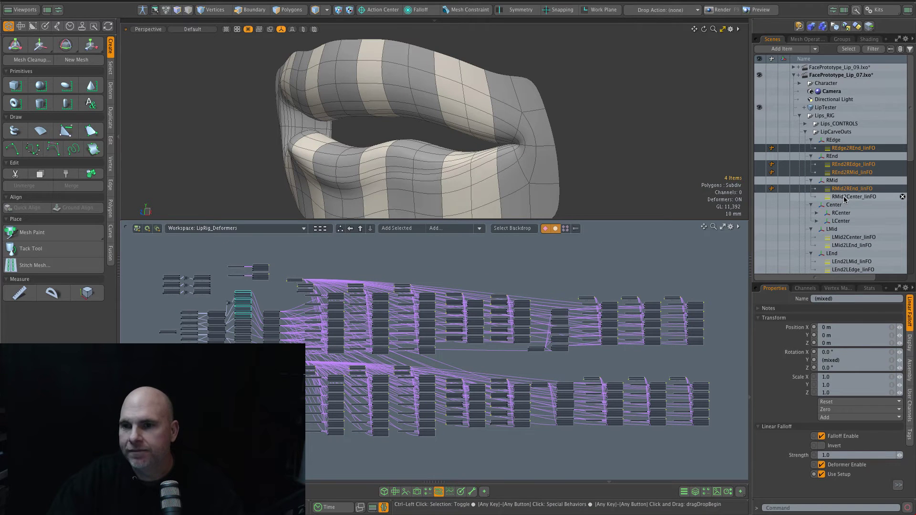
pyautogui.keyDown('ctrl'); pyautogui.click(852, 197); pyautogui.keyUp('ctrl')
pyautogui.keyDown('alt'); pyautogui.moveTo(570, 135); pyautogui.dragTo(617, 122); pyautogui.keyUp('alt')
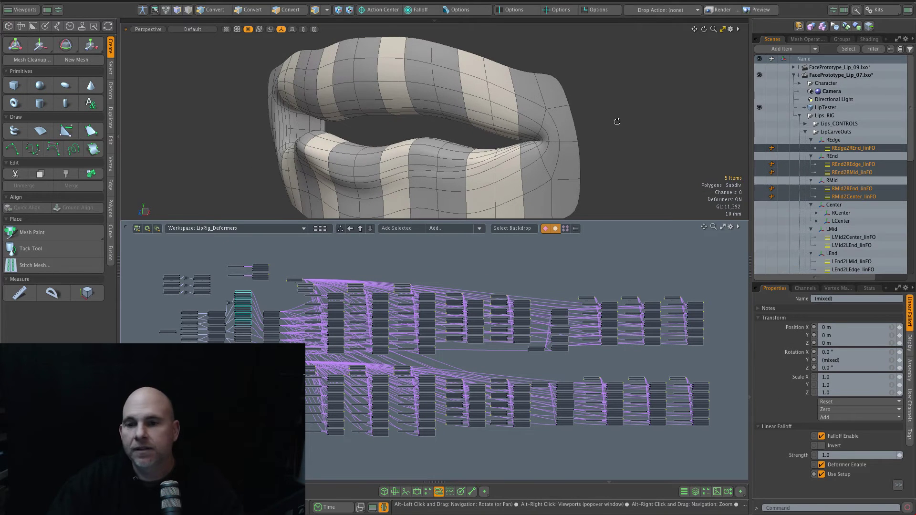
pyautogui.click(759, 116)
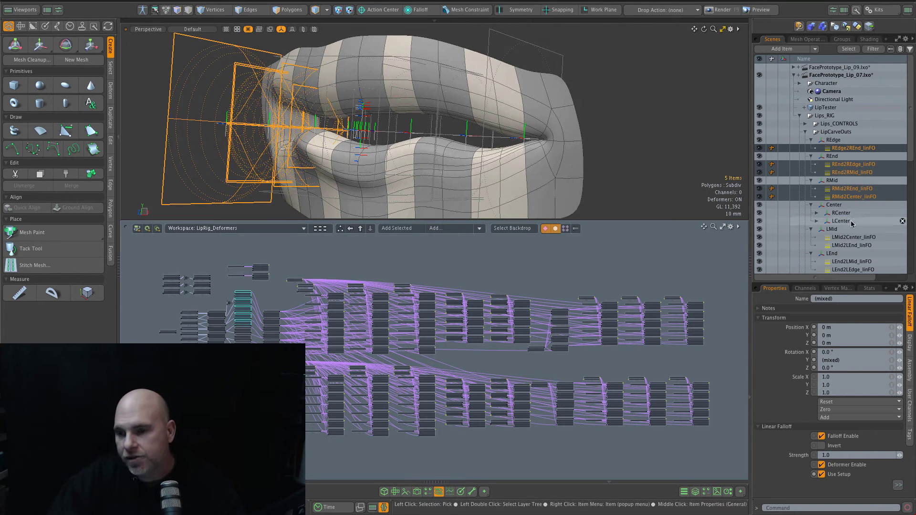
# Expand the RCenter and LCenter locators under Center to list their linear falloffs
pyautogui.click(817, 213)
pyautogui.click(819, 230)
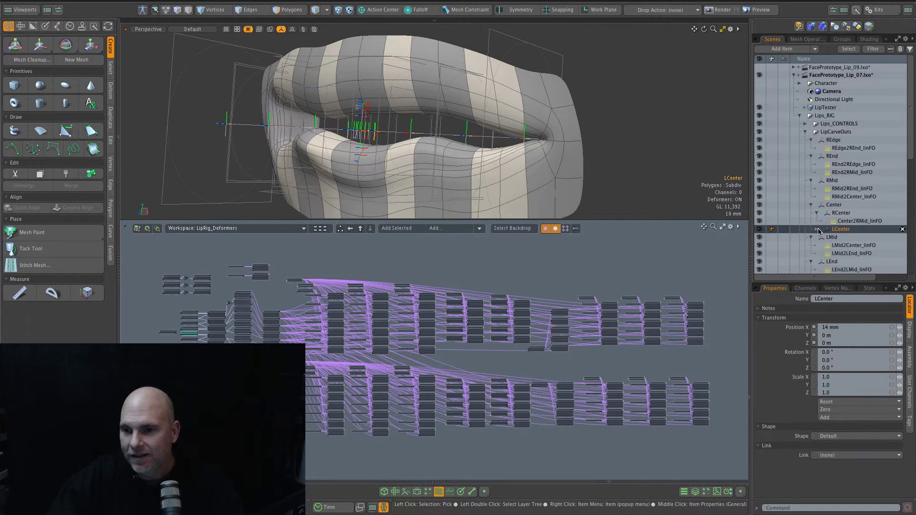
pyautogui.click(817, 229)
# Select the right-side and center linear falloffs together, from REdge2REnd_linFO to Center2LMid_linFO
pyautogui.click(853, 148)
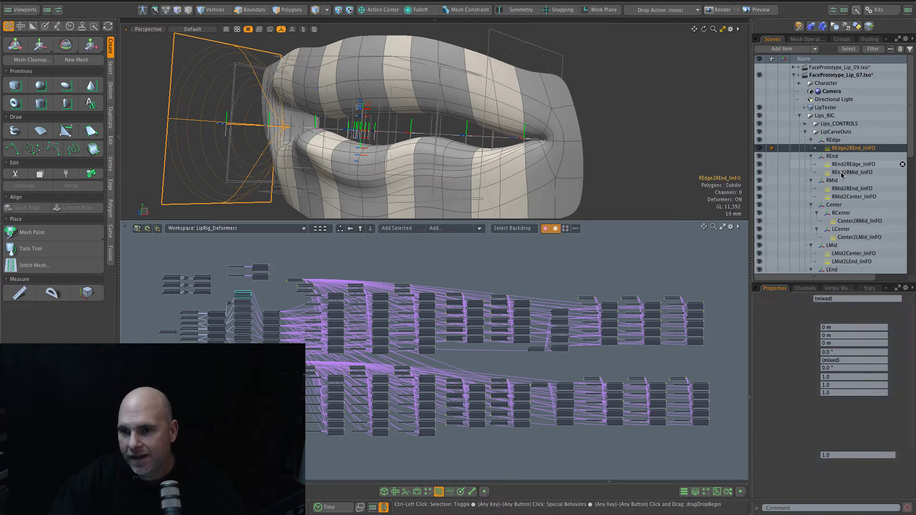
pyautogui.keyDown('ctrl'); pyautogui.click(853, 164); pyautogui.keyUp('ctrl')
pyautogui.keyDown('ctrl'); pyautogui.click(852, 172); pyautogui.keyUp('ctrl')
pyautogui.keyDown('ctrl'); pyautogui.click(852, 188); pyautogui.keyUp('ctrl')
pyautogui.keyDown('ctrl'); pyautogui.click(854, 197); pyautogui.keyUp('ctrl')
pyautogui.keyDown('ctrl'); pyautogui.click(848, 221); pyautogui.keyUp('ctrl')
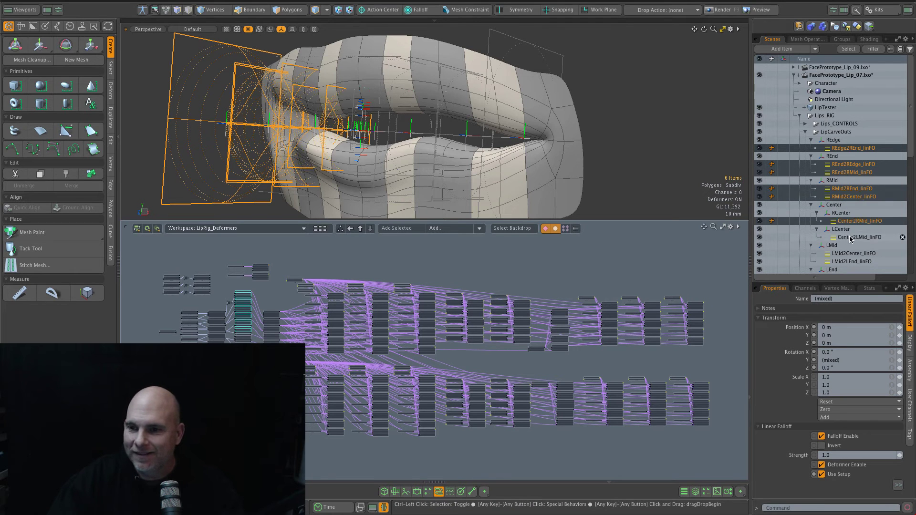
pyautogui.keyDown('ctrl'); pyautogui.click(850, 237); pyautogui.keyUp('ctrl')
# Add the five linear falloffs under LMid, LEnd and LEdge to the selection
pyautogui.scroll(-3, 850, 237)
pyautogui.keyDown('ctrl'); pyautogui.click(844, 181); pyautogui.keyUp('ctrl')
pyautogui.keyDown('ctrl'); pyautogui.click(844, 189); pyautogui.keyUp('ctrl')
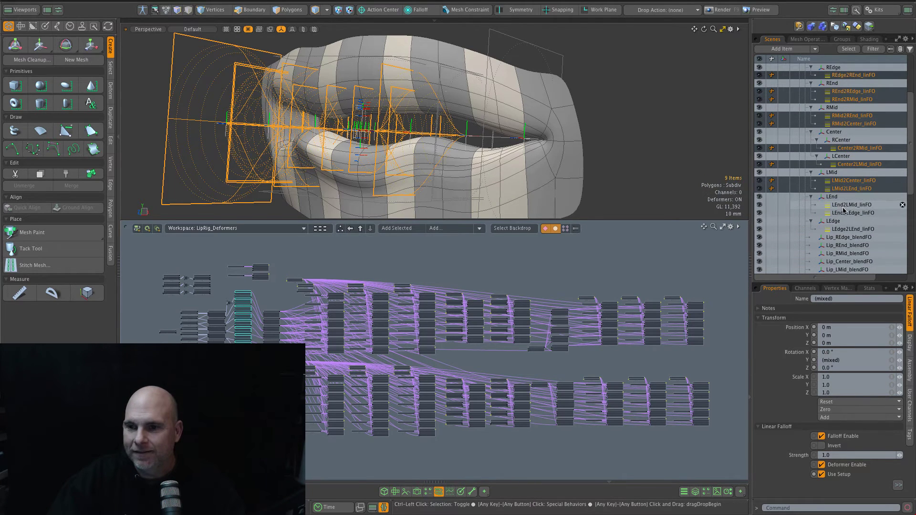
pyautogui.keyDown('ctrl'); pyautogui.click(851, 204); pyautogui.keyUp('ctrl')
pyautogui.keyDown('ctrl'); pyautogui.click(852, 213); pyautogui.keyUp('ctrl')
pyautogui.keyDown('ctrl'); pyautogui.click(853, 229); pyautogui.keyUp('ctrl')
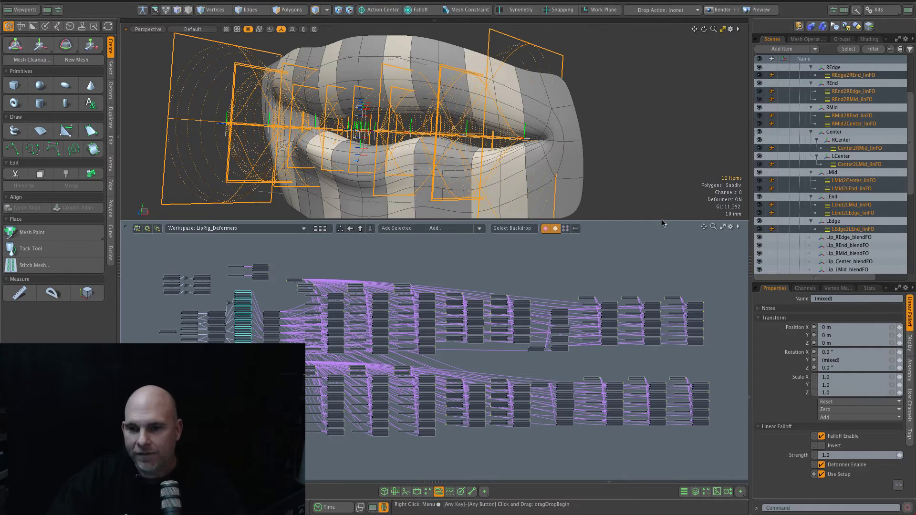
# Enlarge the 3D viewport to show the falloffs in Front view, and clear the falloff selection
pyautogui.moveTo(660, 220); pyautogui.dragTo(659, 281)
pyautogui.click(682, 242)
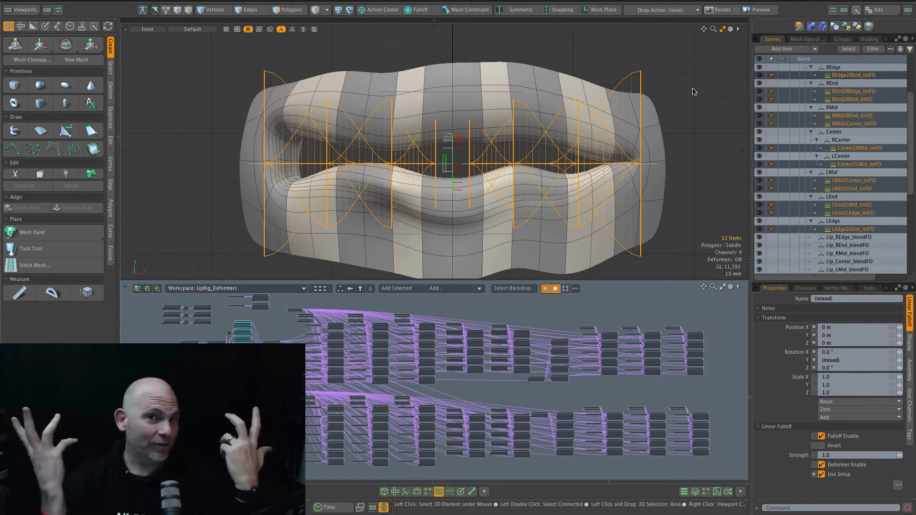
pyautogui.click(661, 106)
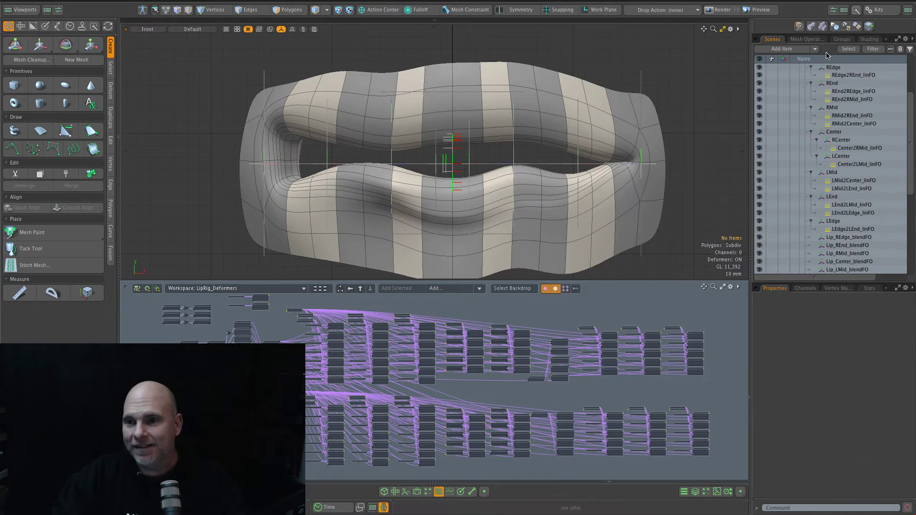
# Collapse Lips_RIG's sub-items, activate the FacePrototype_Lip_09.lxo scene, and show its LipRig_Weighting workspace in the schematic
pyautogui.scroll(5, 811, 90)
pyautogui.click(806, 131)
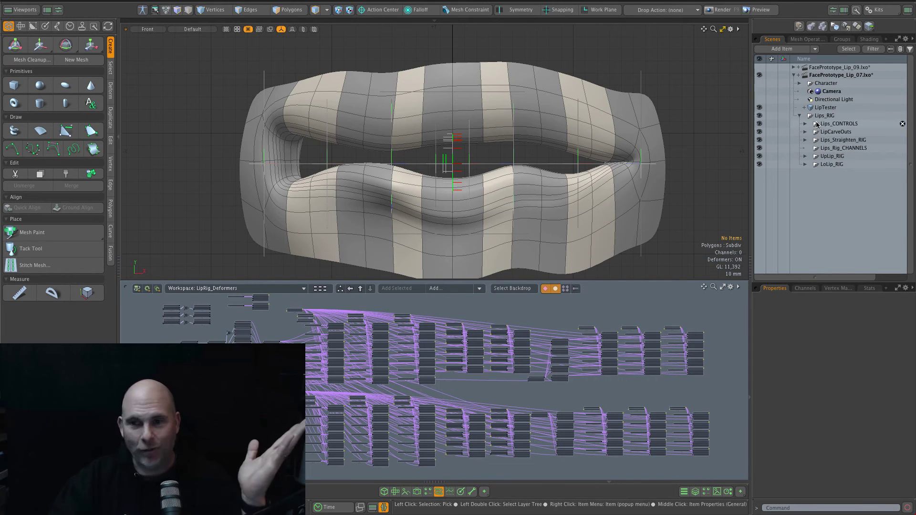
pyautogui.click(806, 67)
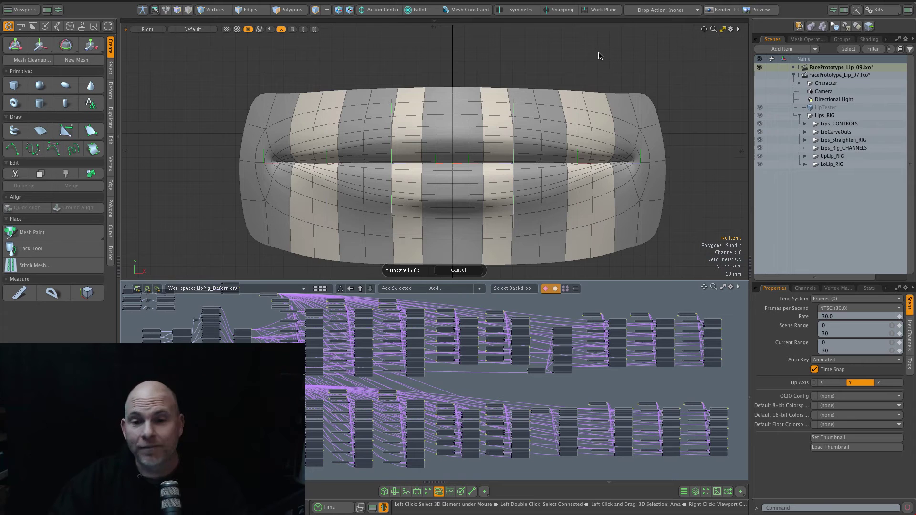
pyautogui.keyDown('alt'); pyautogui.keyDown('shift'); pyautogui.moveTo(634, 75); pyautogui.dragTo(616, 73); pyautogui.keyUp('shift'); pyautogui.keyUp('alt')
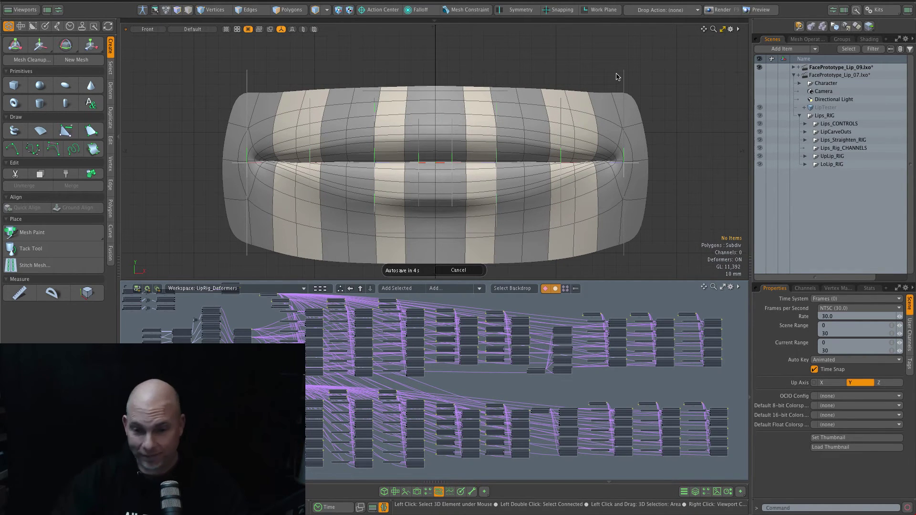
pyautogui.click(266, 292)
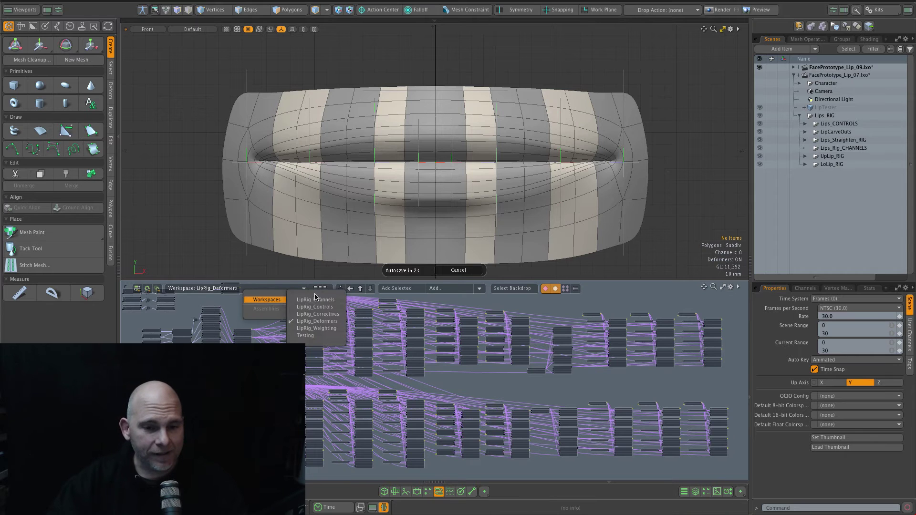
pyautogui.click(324, 330)
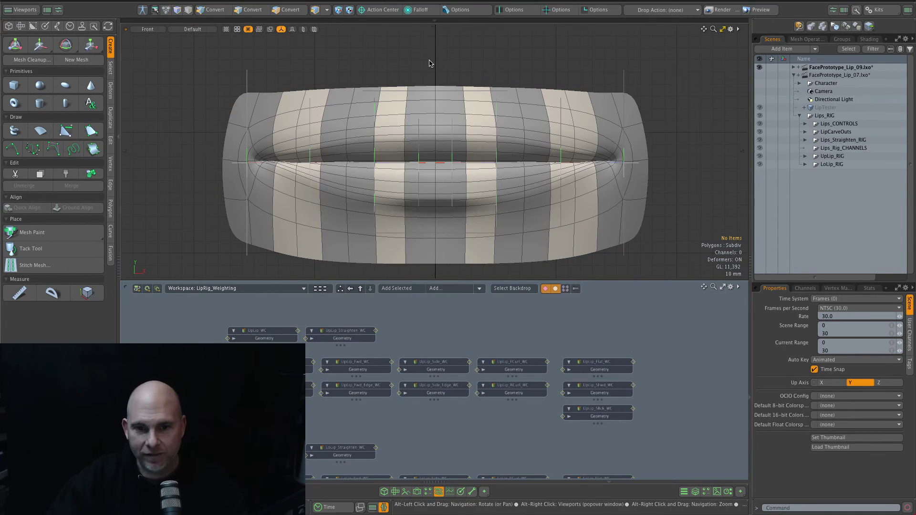
# Collapse the FacePrototype_Lip_07.lxo scene and expand FacePrototype_Lip_09.lxo as the active scene
pyautogui.press('0')
pyautogui.click(818, 118)
pyautogui.click(825, 116)
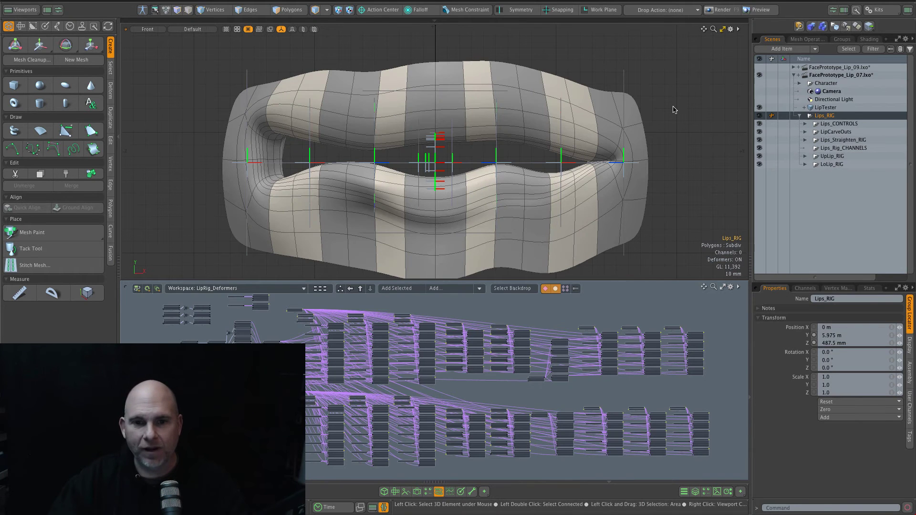
pyautogui.click(795, 76)
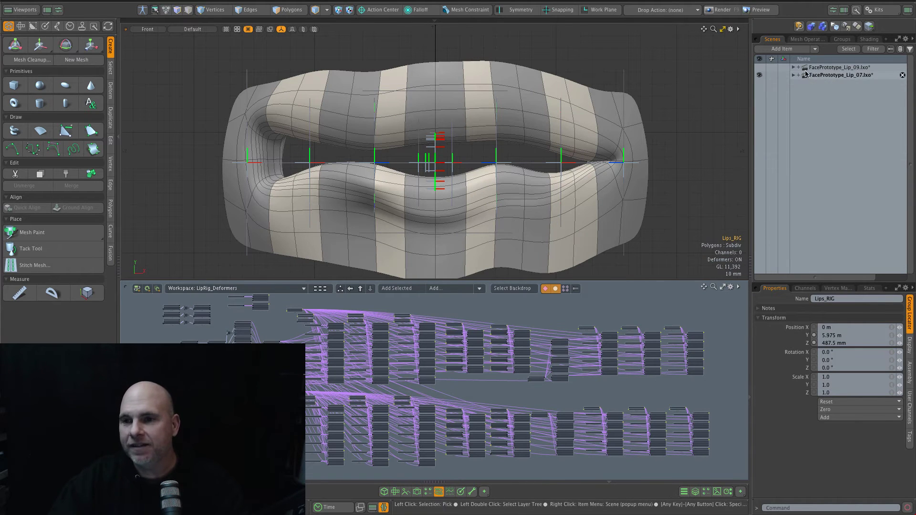
pyautogui.click(796, 69)
pyautogui.click(793, 68)
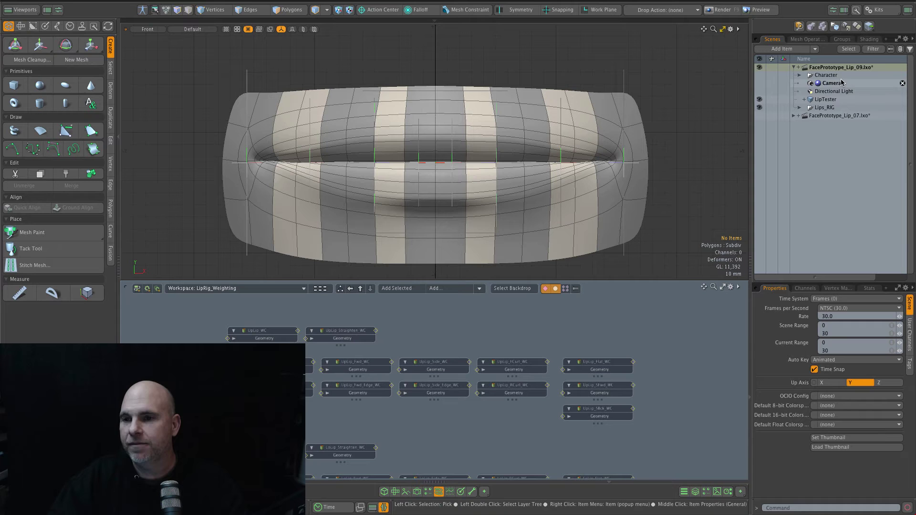
# Try moving Lips_RIG of the Lip_09 scene upward with the Transform tool, and undo the move
pyautogui.click(825, 107)
pyautogui.press('y')
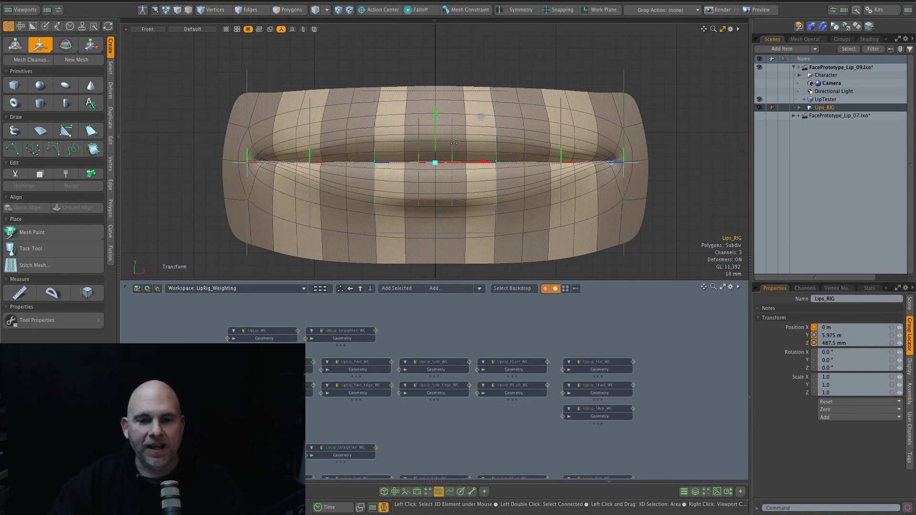
pyautogui.moveTo(484, 119); pyautogui.dragTo(489, 68)
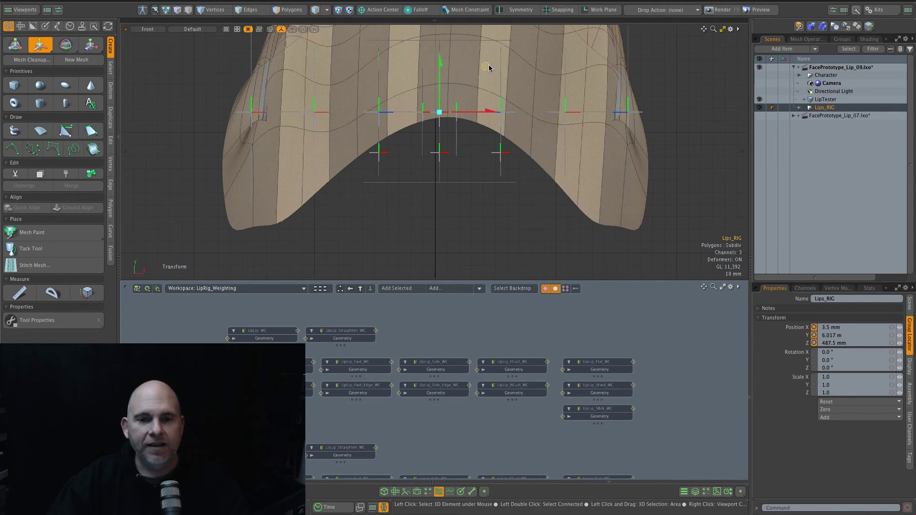
pyautogui.hotkey('ctrl', 'z')
# Try moving Lips_RIG upward in setup mode, undo the move, and leave setup mode
pyautogui.press('q')
pyautogui.press('y')
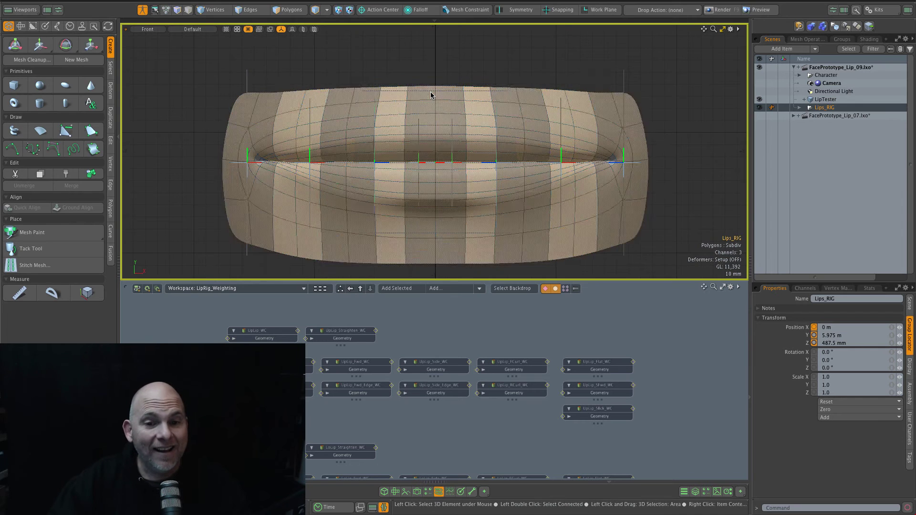
pyautogui.moveTo(483, 131); pyautogui.dragTo(475, 33)
pyautogui.hotkey('ctrl', 'z')
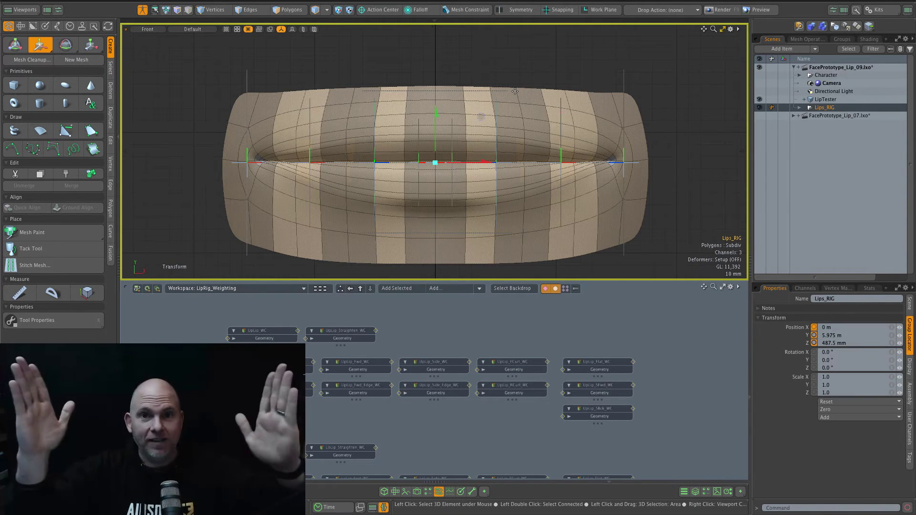
pyautogui.click(142, 10)
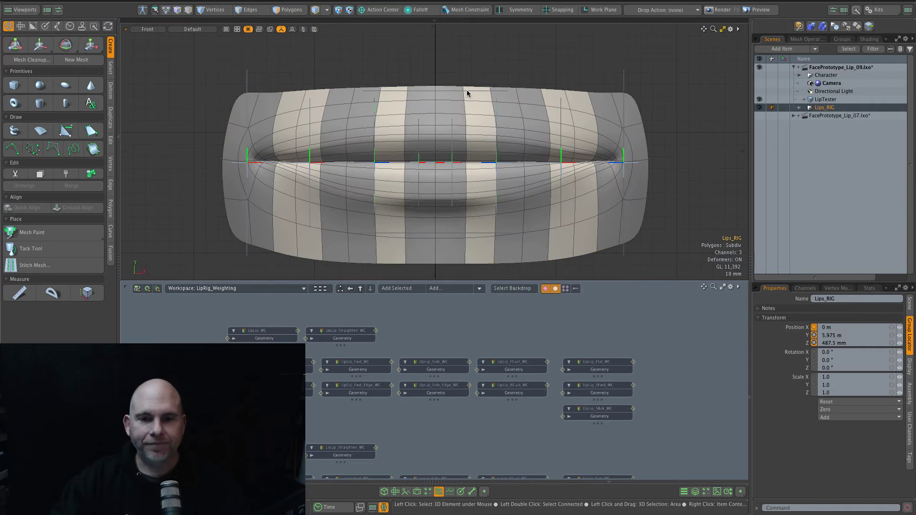
# Select the UpLip_WC and LoLip_WC weight containers in turn to compare the upper and lower lip weighting
pyautogui.click(279, 333)
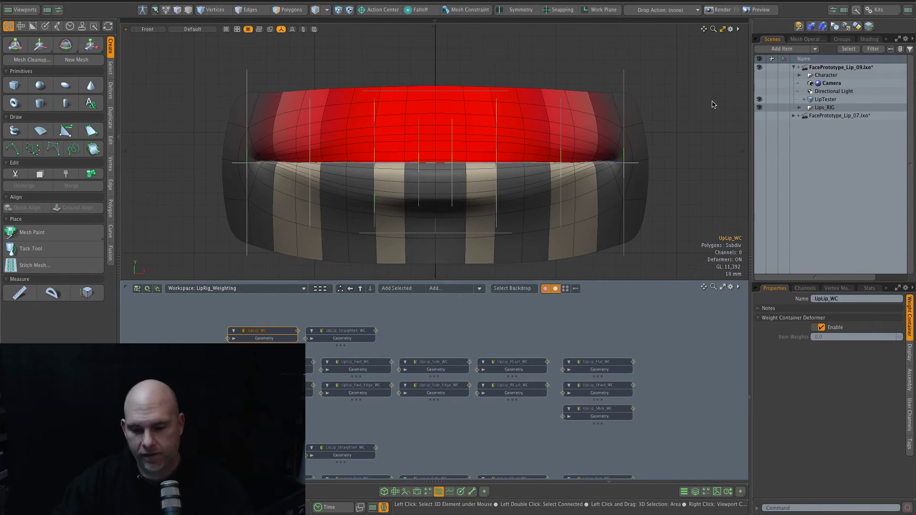
pyautogui.press('o')
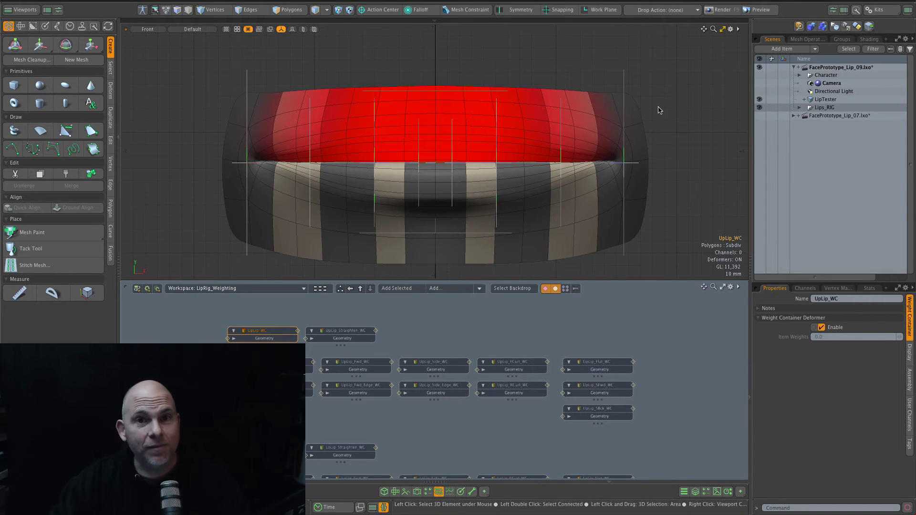
pyautogui.click(253, 193)
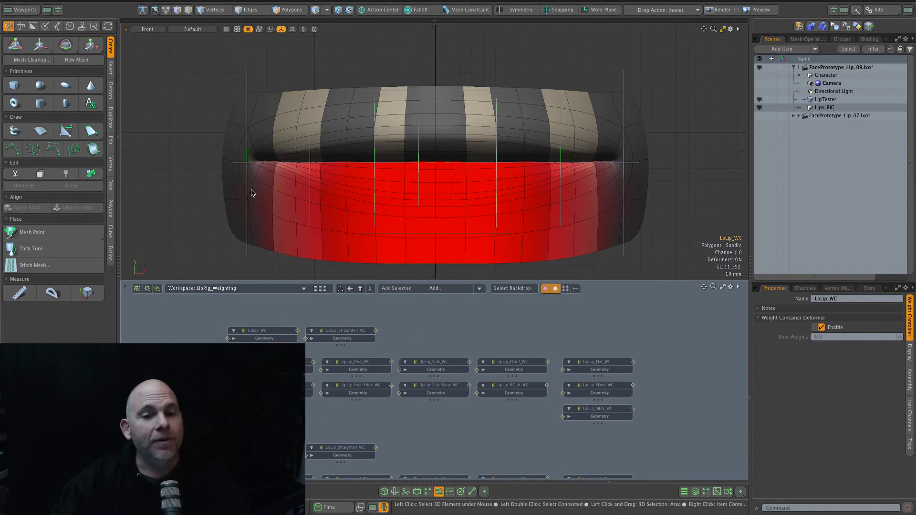
pyautogui.click(260, 331)
pyautogui.click(260, 448)
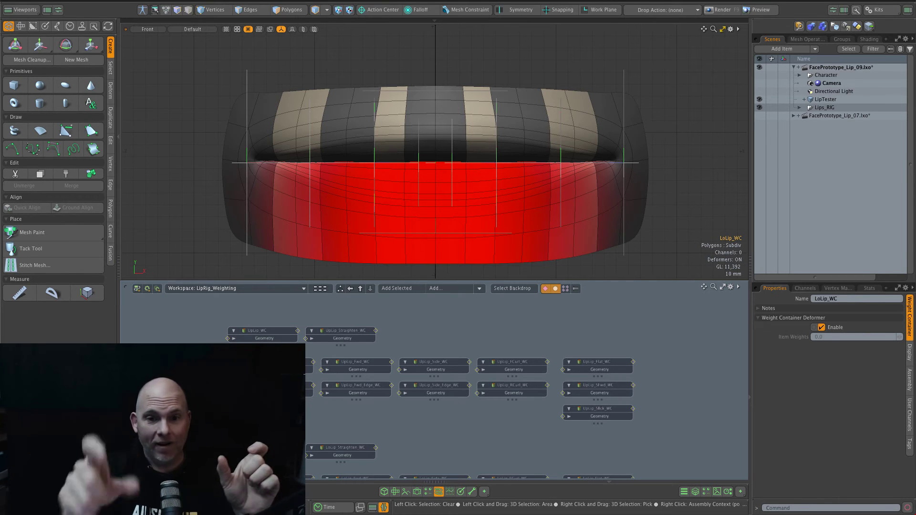
pyautogui.click(262, 335)
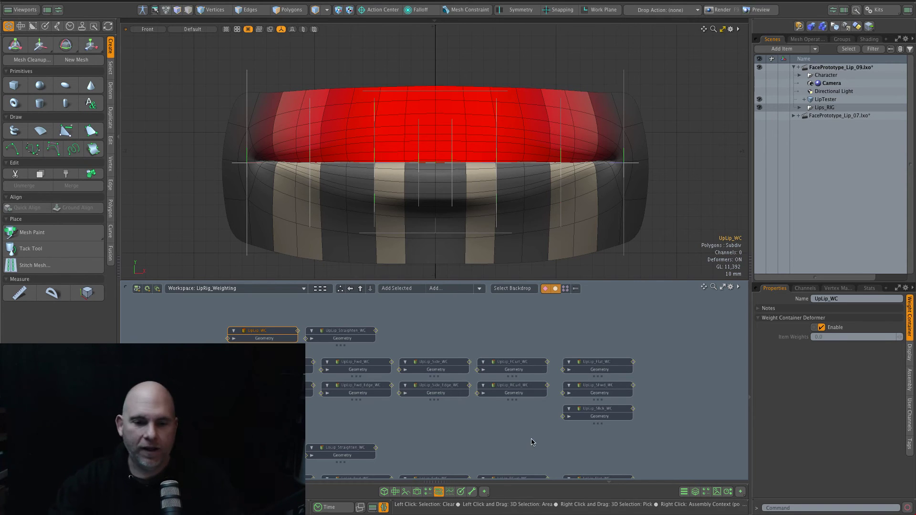
# Inspect the UpLip_Up_WC, UpLip_Fwd_WC, UpLip_Side_WC and UpLip_FCurl_WC weight containers one after another, and clear the selection
pyautogui.scroll(2, 411, 338)
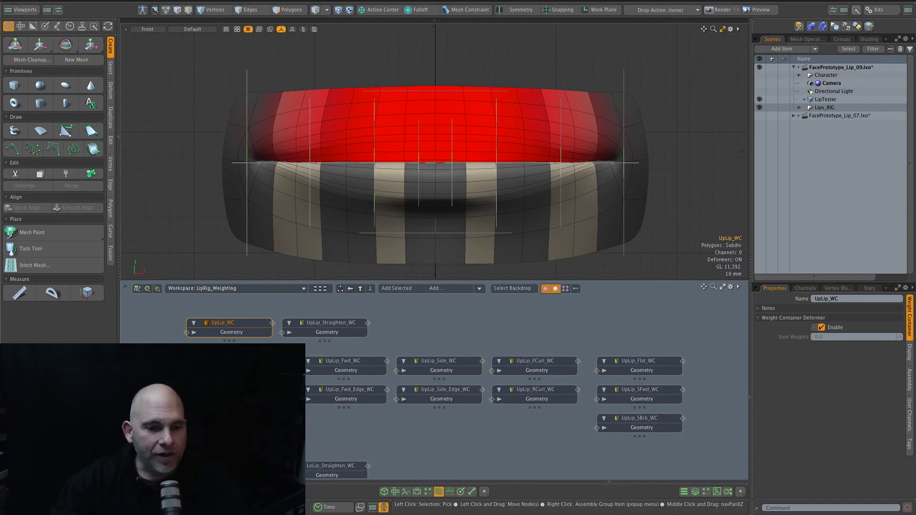
pyautogui.click(248, 362)
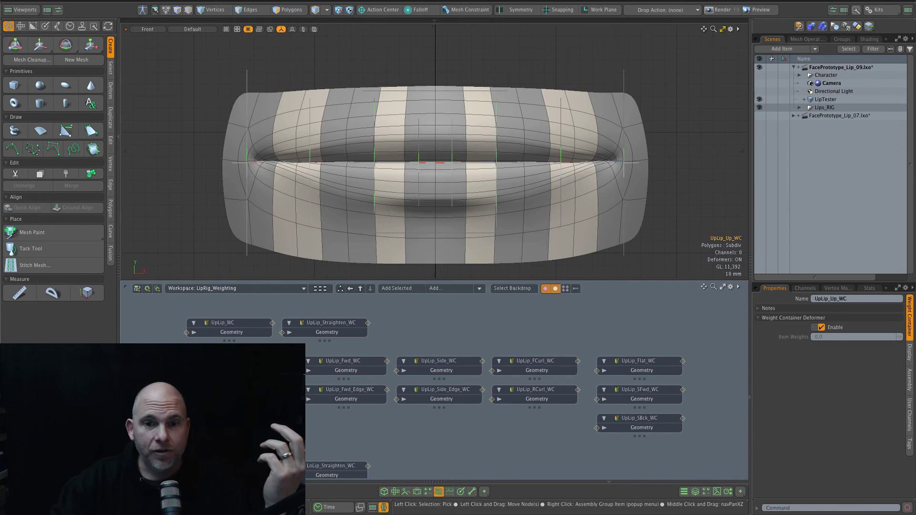
pyautogui.click(338, 363)
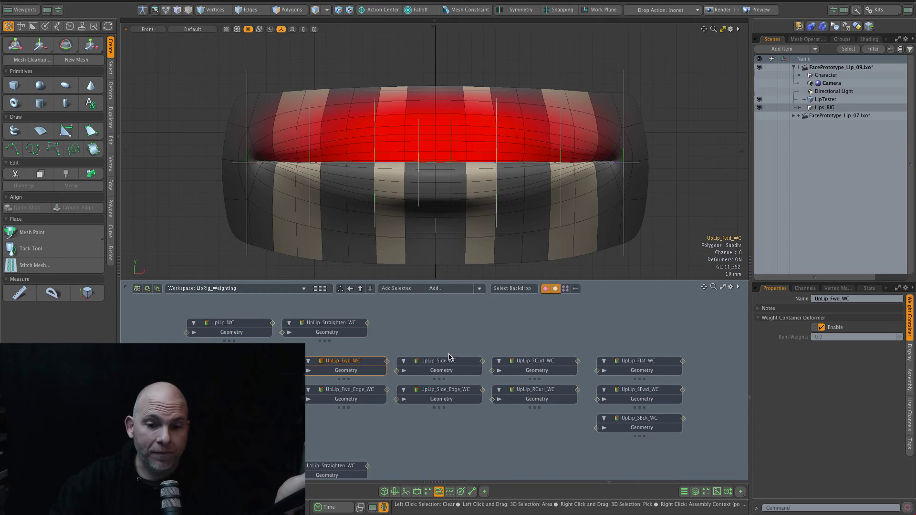
pyautogui.click(440, 366)
pyautogui.click(546, 367)
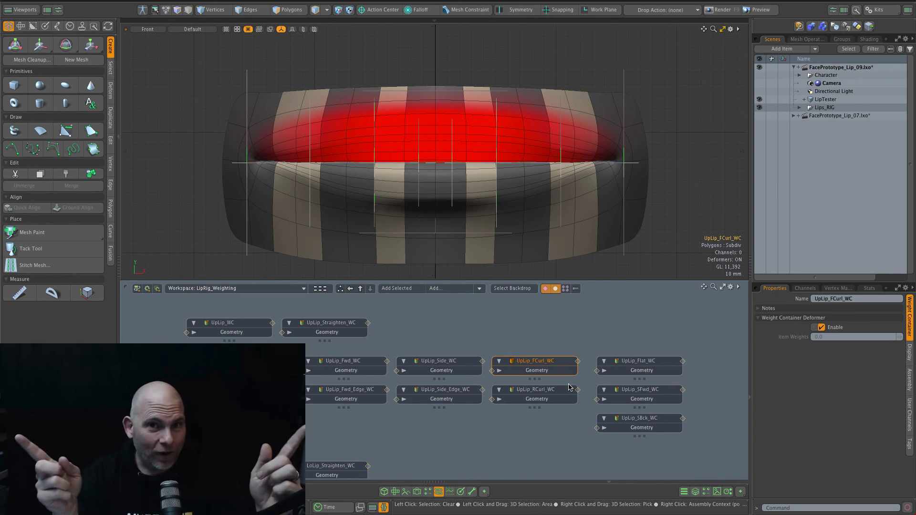
pyautogui.click(665, 77)
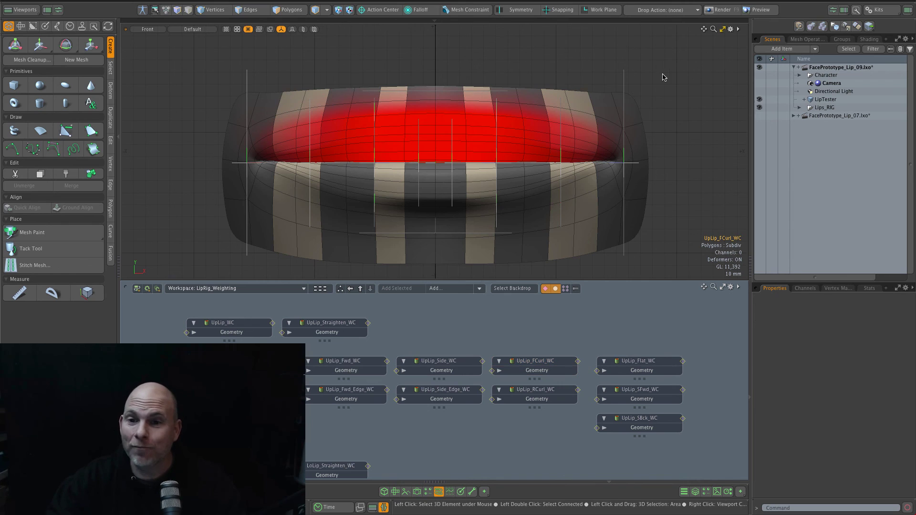
# Switch the 3D viewport to Perspective and orbit around the lips to see them at an angle
pyautogui.hotkey('ctrl', 'space')
pyautogui.click(691, 56)
pyautogui.keyDown('alt'); pyautogui.moveTo(690, 59); pyautogui.dragTo(589, 106); pyautogui.keyUp('alt')
pyautogui.keyDown('alt'); pyautogui.keyDown('shift'); pyautogui.moveTo(501, 79); pyautogui.dragTo(438, 98); pyautogui.keyUp('shift'); pyautogui.keyUp('alt')
pyautogui.keyDown('alt'); pyautogui.moveTo(492, 165); pyautogui.dragTo(587, 139); pyautogui.keyUp('alt')
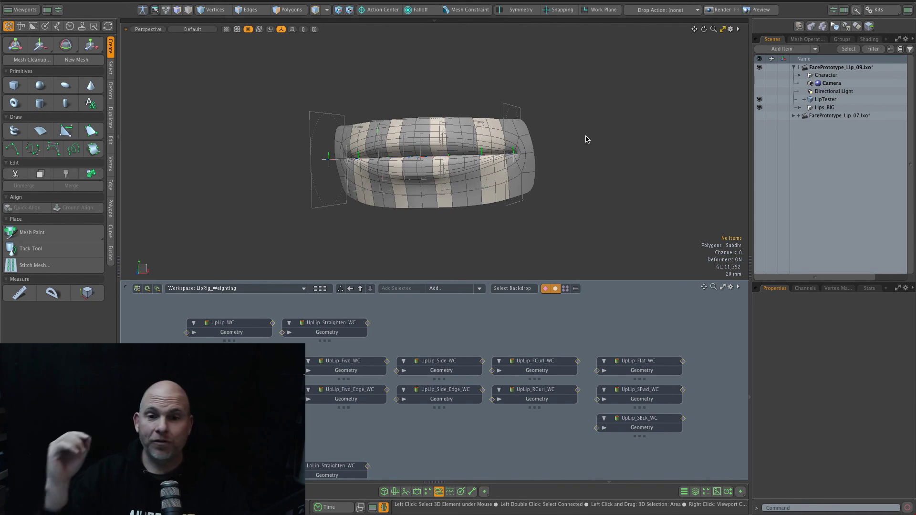